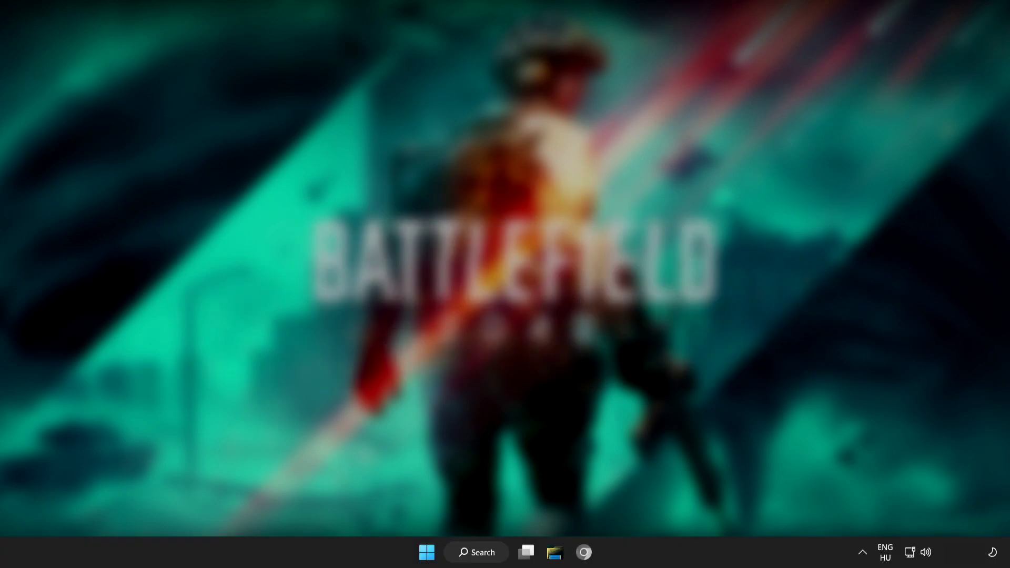
Search Windows for 'device manager' and open the Device Manager best match
{"action": "left_click", "coordinate": [480, 557]}
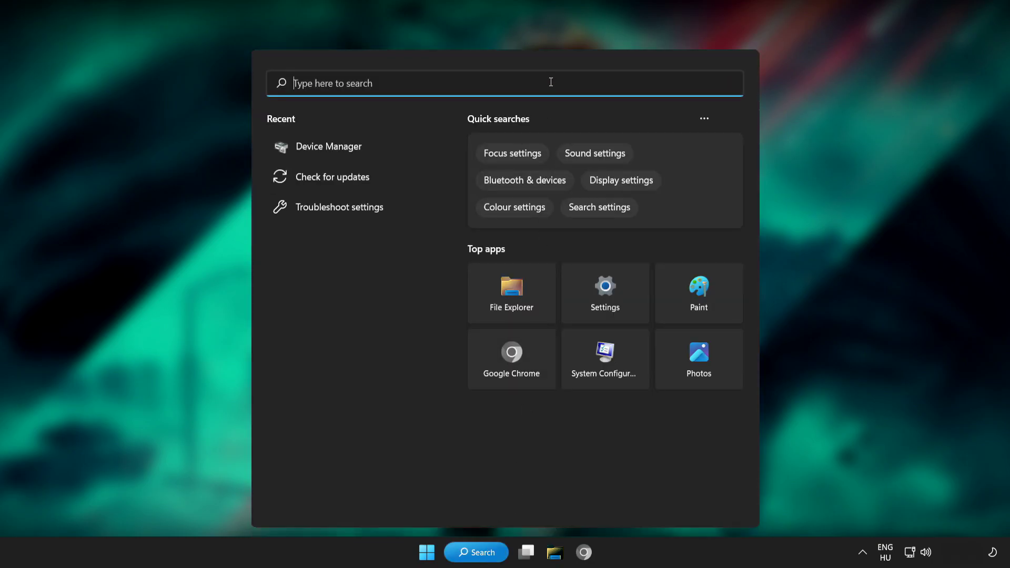
{"action": "type", "text": "device"}
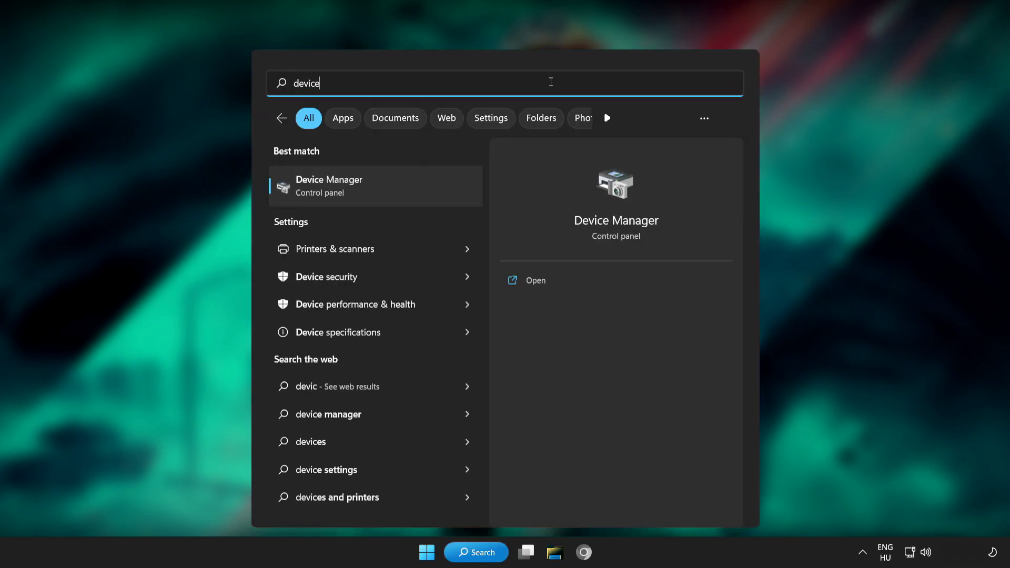
{"action": "type", "text": " manager"}
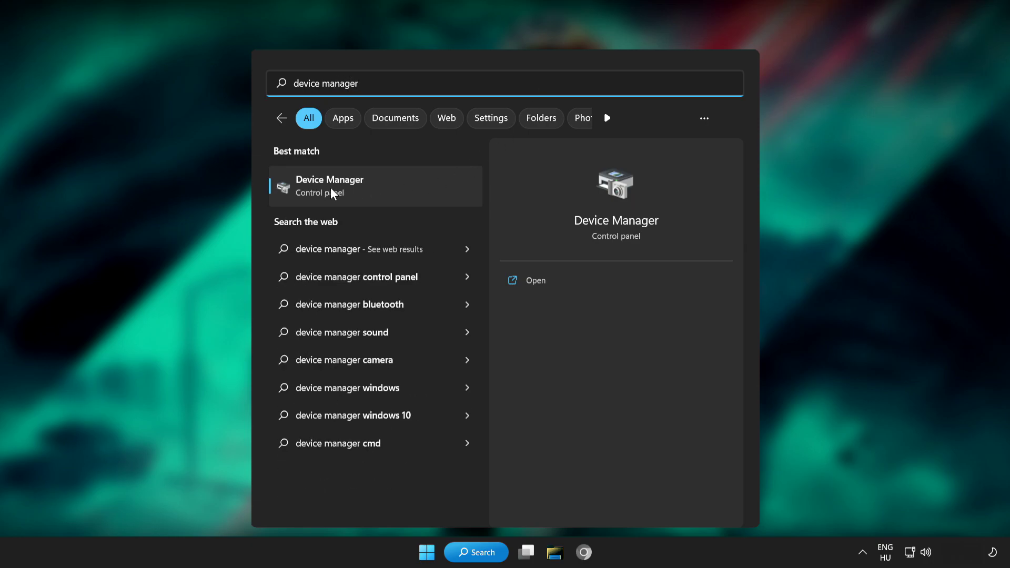
{"action": "left_click", "coordinate": [419, 185]}
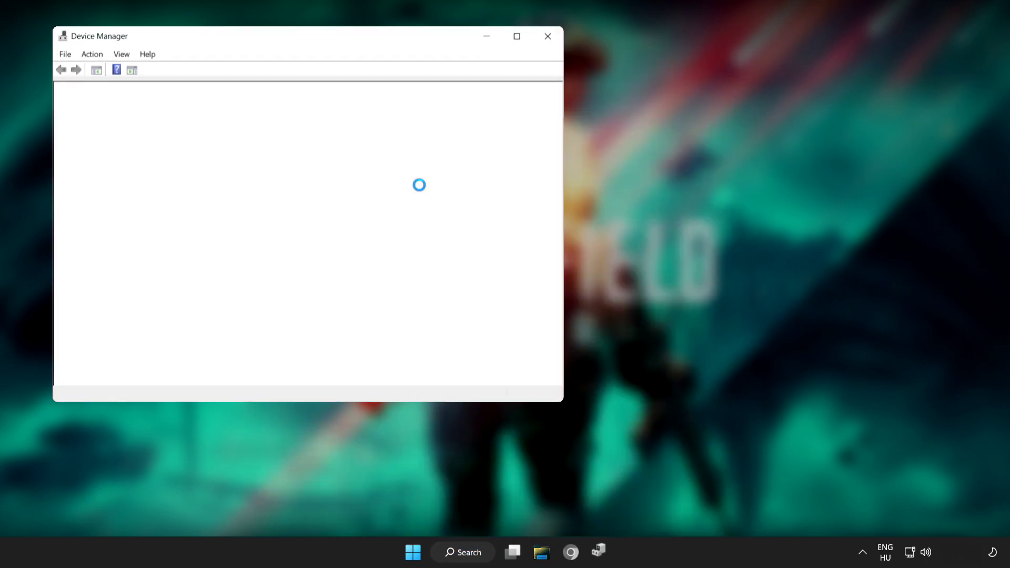
Maximize Device Manager, expand Display adapters, and bring up the VMware SVGA 3D adapter's context menu
{"action": "left_click", "coordinate": [517, 36]}
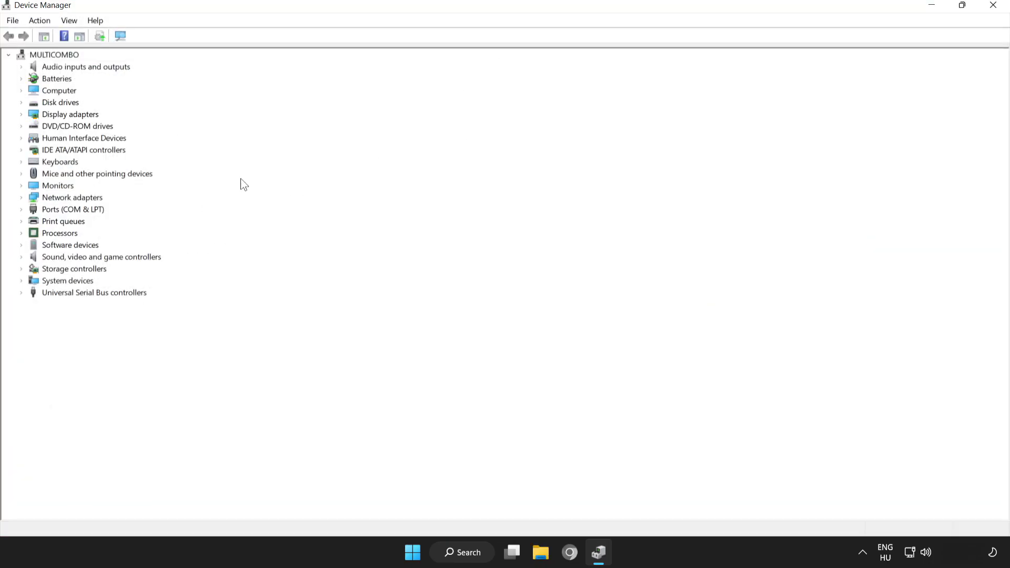
{"action": "left_click", "coordinate": [35, 115]}
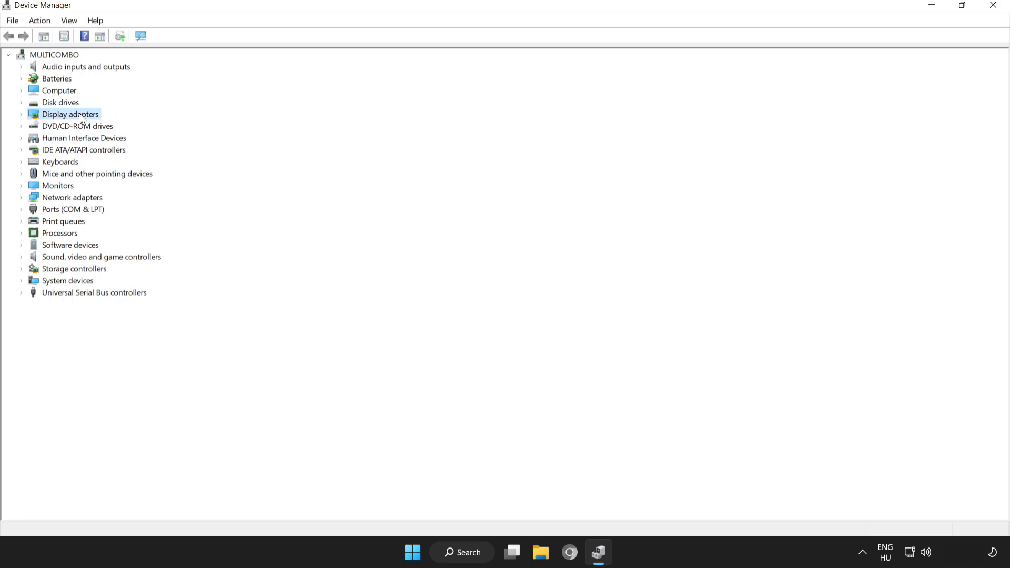
{"action": "left_click", "coordinate": [20, 115]}
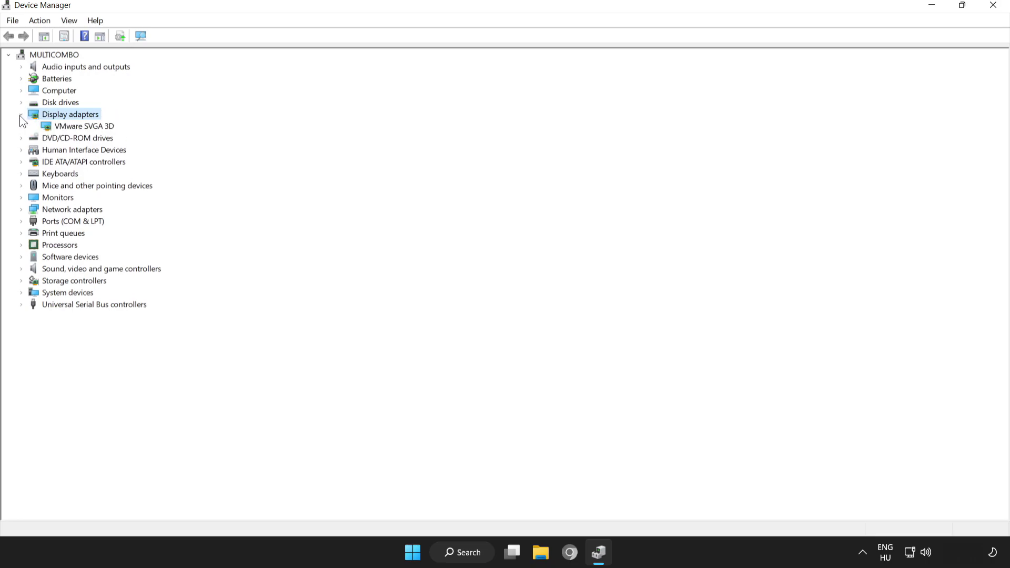
{"action": "left_click", "coordinate": [63, 127]}
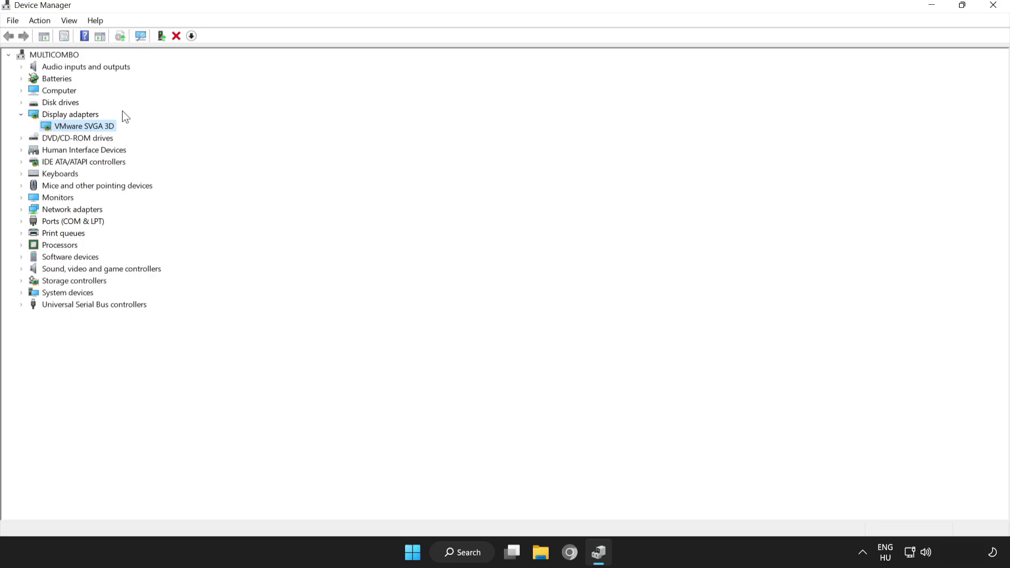
{"action": "right_click", "coordinate": [76, 129]}
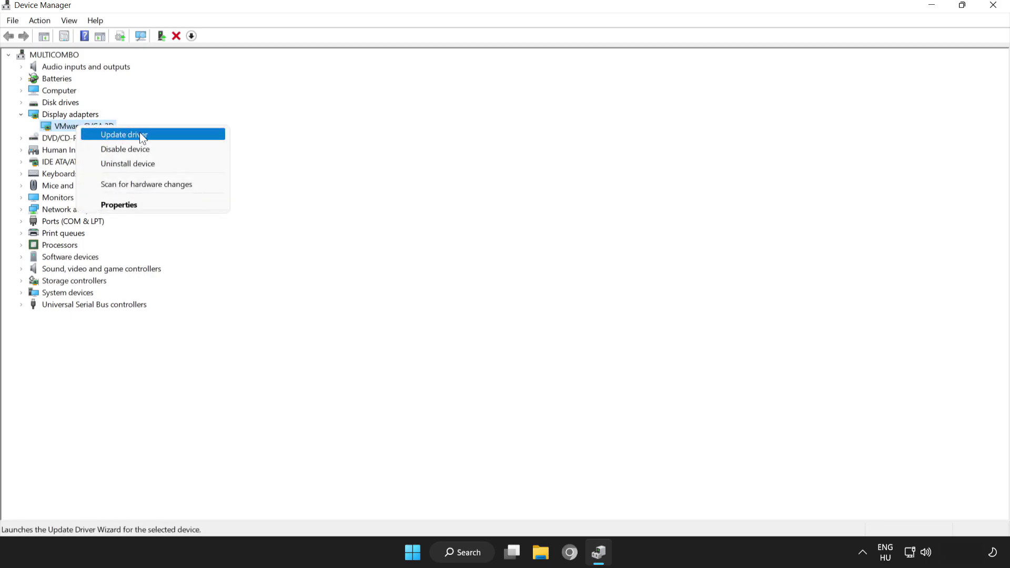
Search automatically for a VMware SVGA 3D driver, finding the best one already installed, and dismiss the result
{"action": "left_click", "coordinate": [125, 135]}
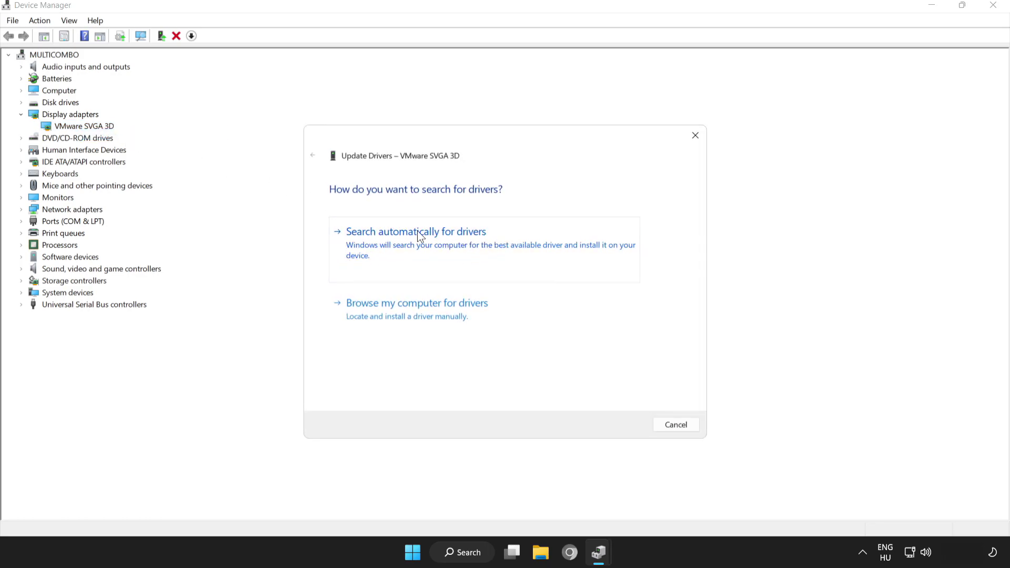
{"action": "left_click", "coordinate": [428, 239]}
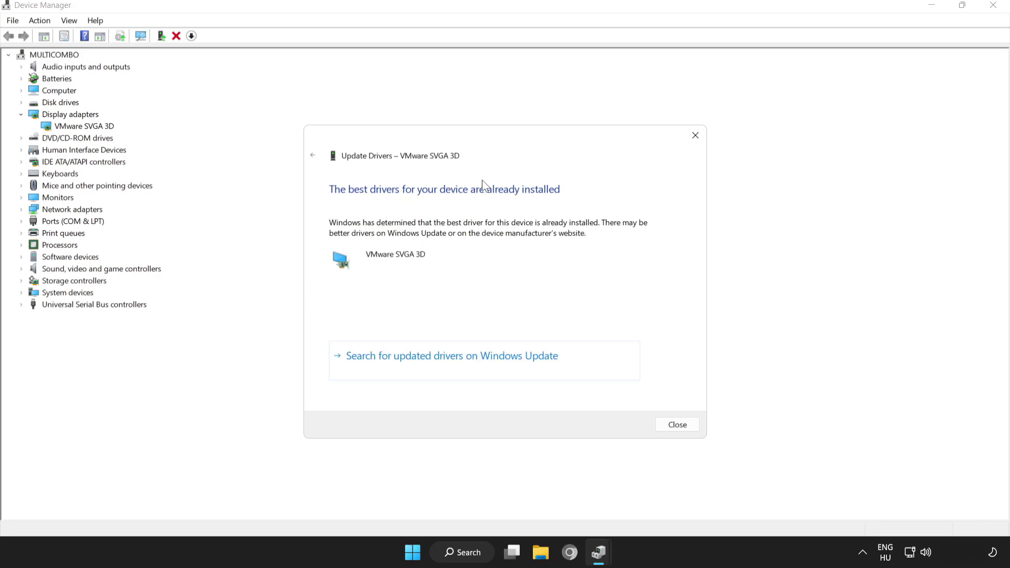
{"action": "left_click", "coordinate": [686, 430]}
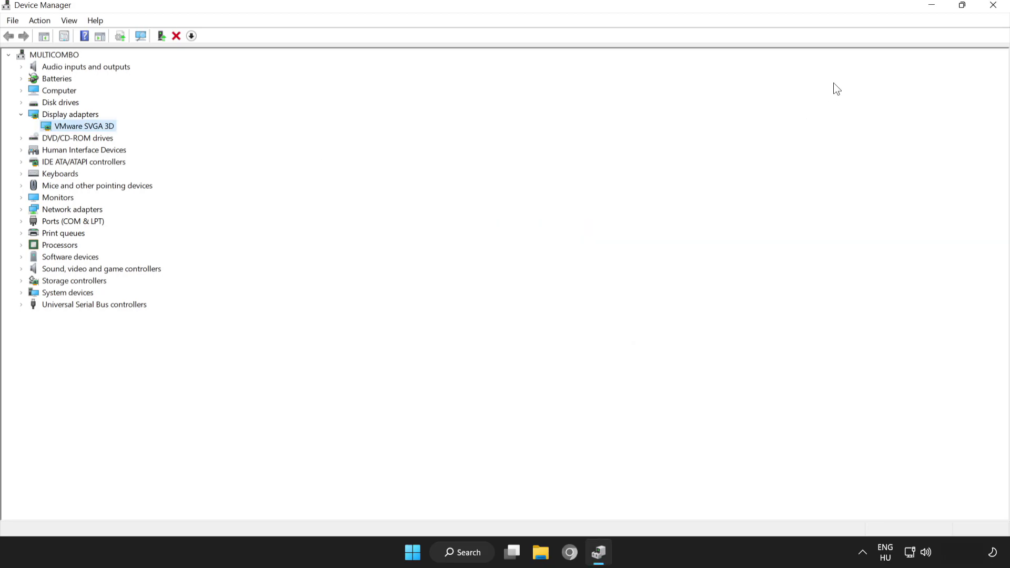
Close Device Manager and bring up Battlefield 2042's context menu in the Steam Library
{"action": "left_click", "coordinate": [993, 7]}
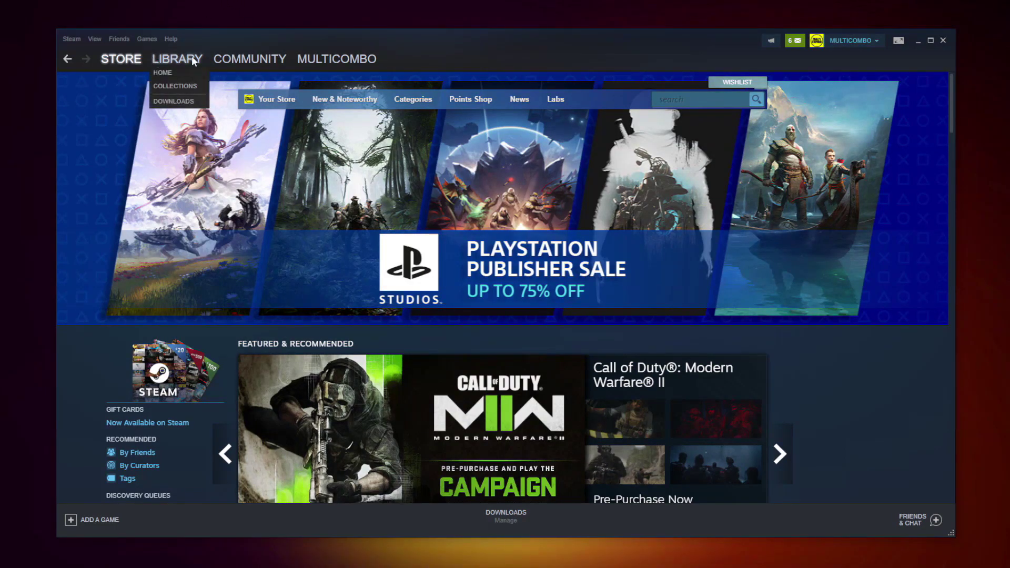
{"action": "left_click", "coordinate": [173, 60]}
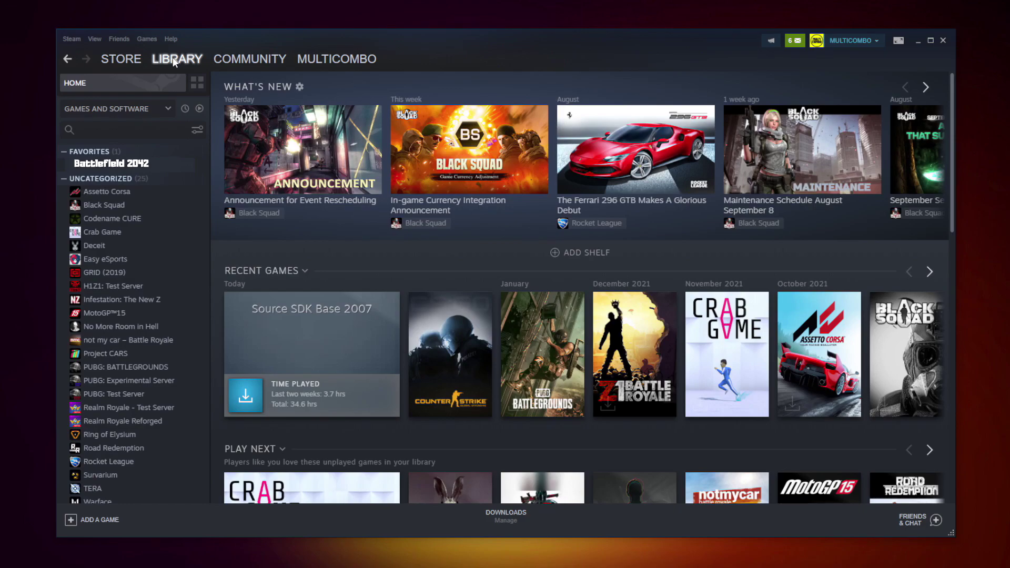
{"action": "right_click", "coordinate": [198, 169]}
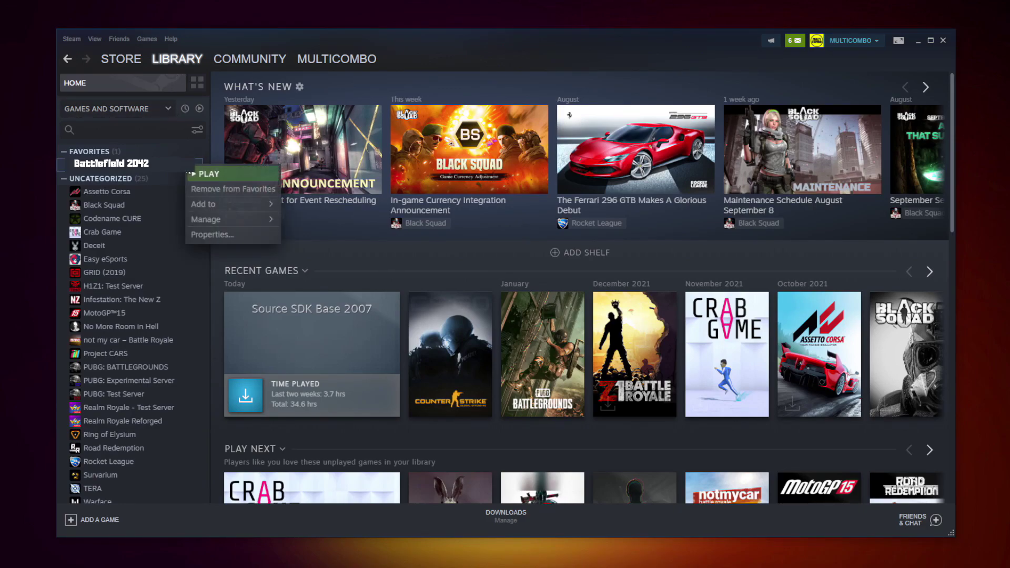
Verify Battlefield 2042's local game files from its Properties, validating all 3367 files
{"action": "left_click", "coordinate": [225, 232]}
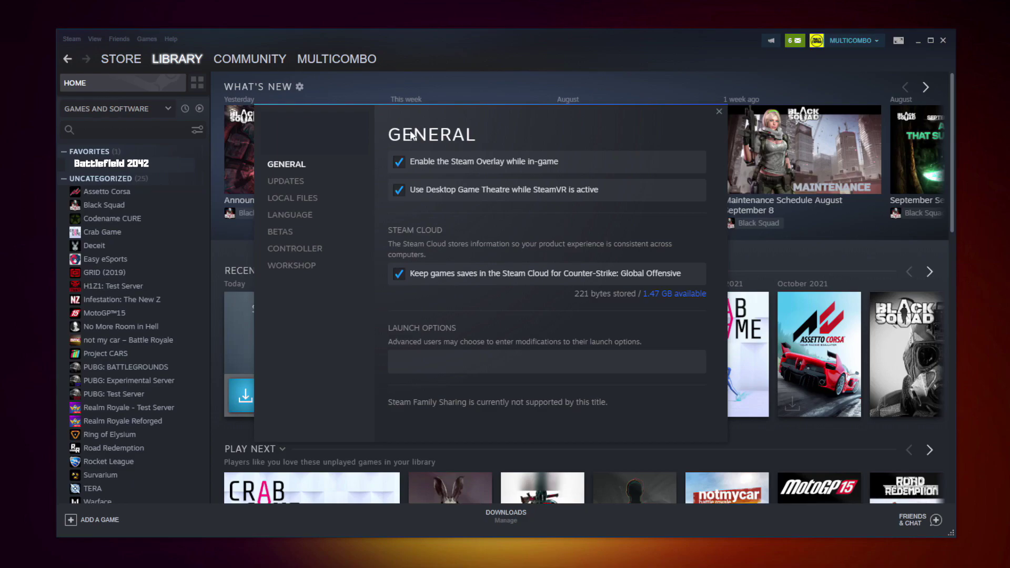
{"action": "left_click", "coordinate": [296, 199]}
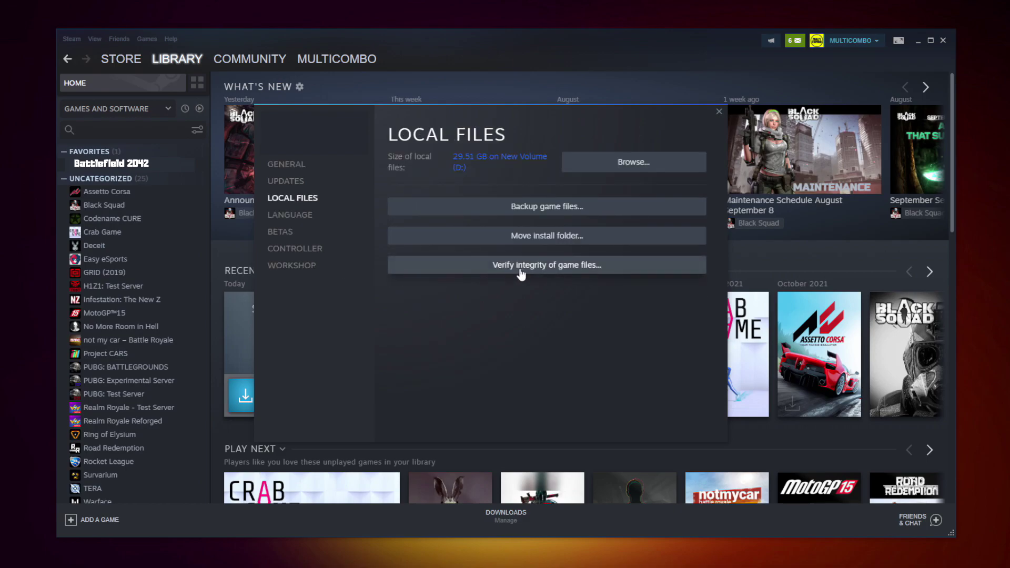
{"action": "left_click", "coordinate": [551, 271]}
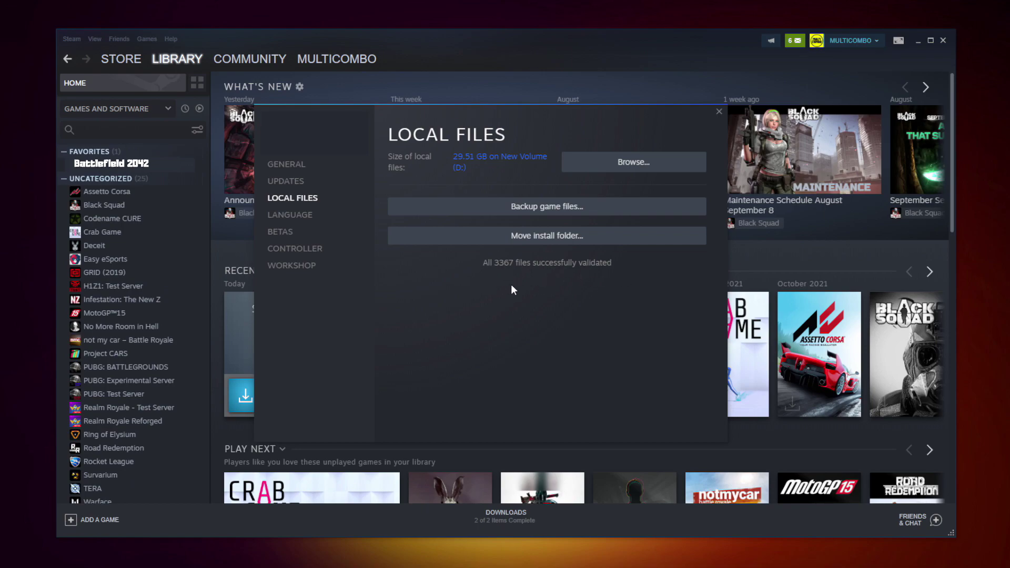
Browse to the game's install folder and open the Battlefield 2042 executable's Properties
{"action": "left_click", "coordinate": [653, 172]}
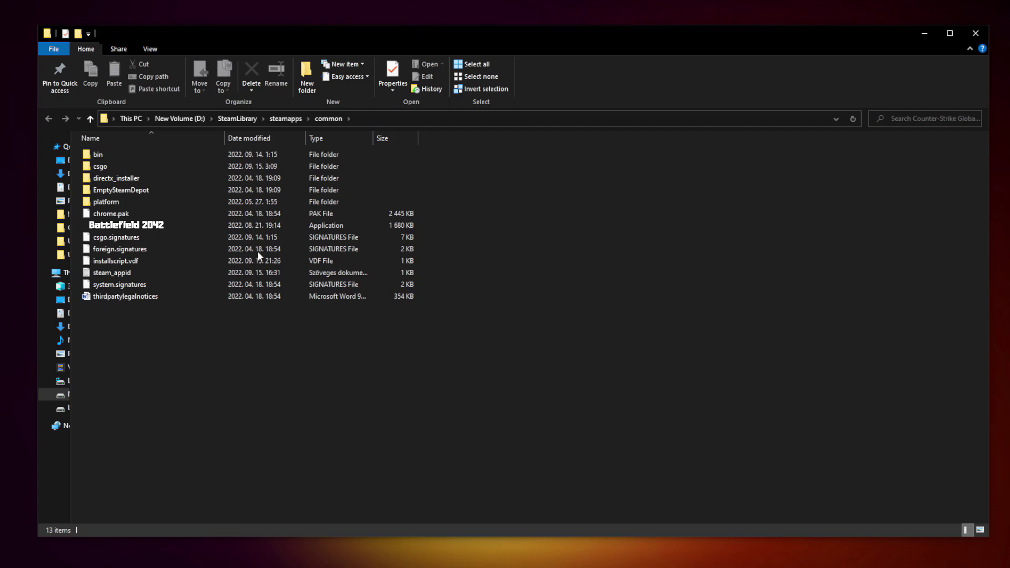
{"action": "left_click", "coordinate": [193, 225]}
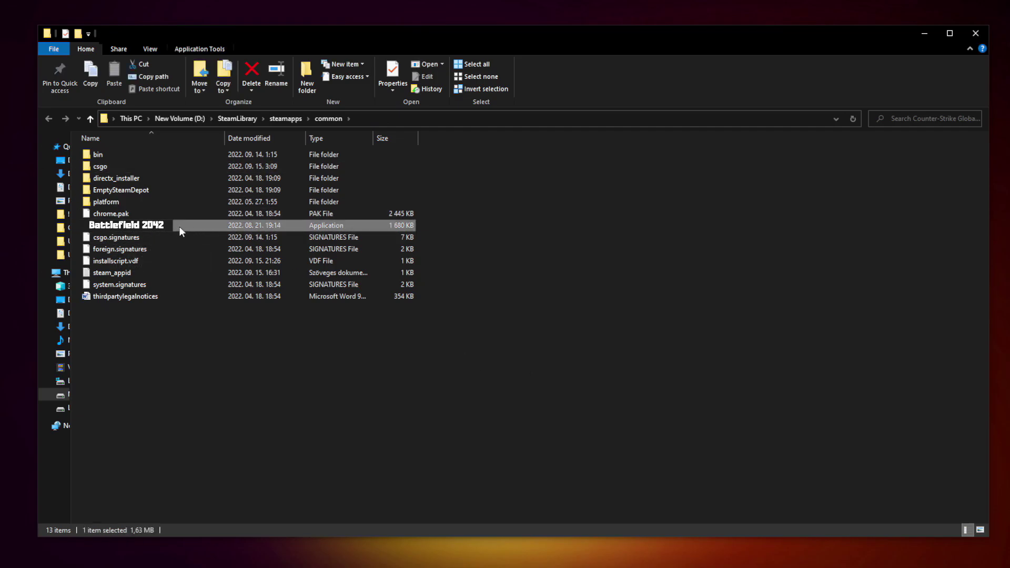
{"action": "right_click", "coordinate": [201, 225]}
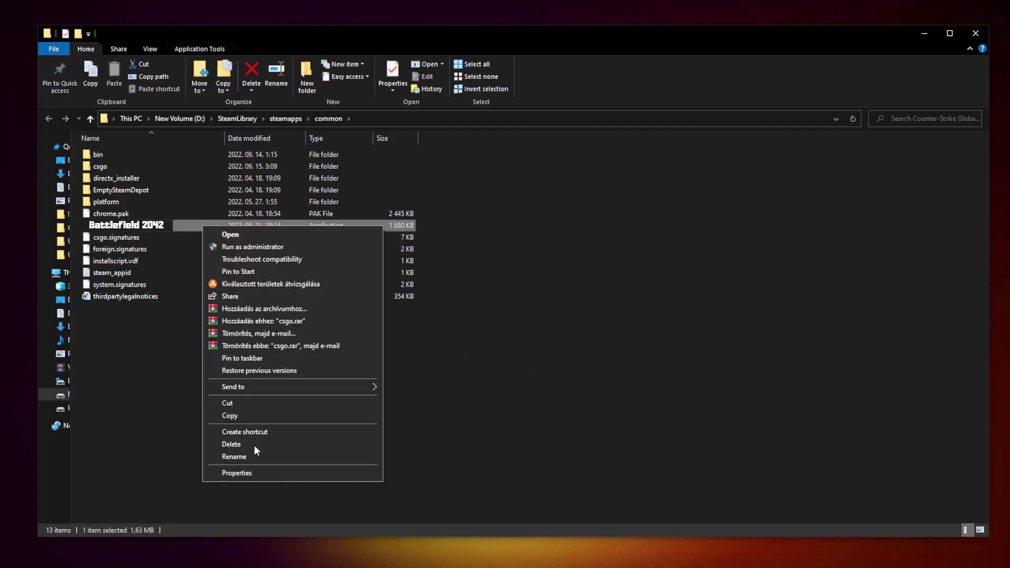
{"action": "left_click", "coordinate": [292, 471]}
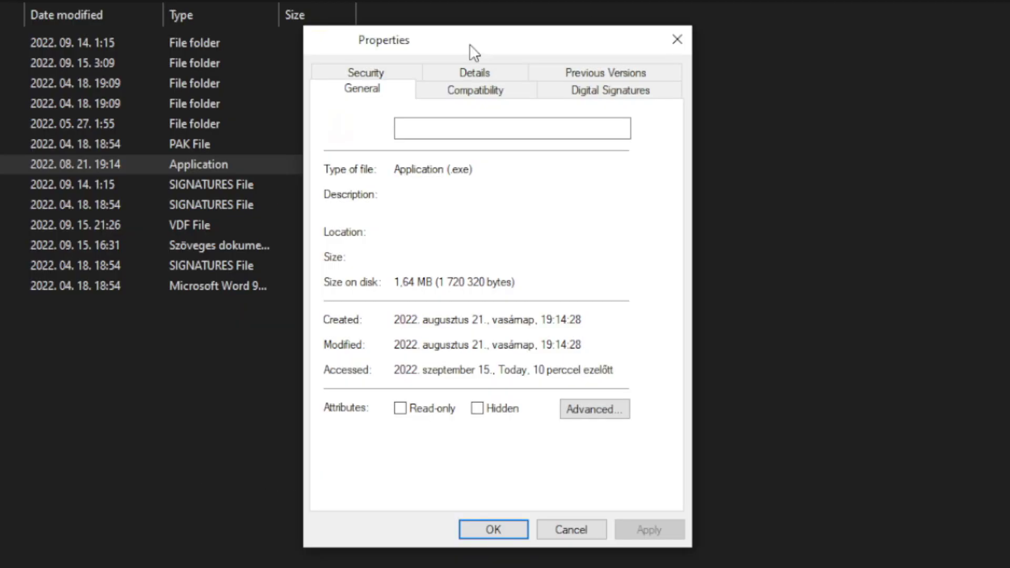
Set the executable to Windows 8 compatibility mode, run as administrator, disable fullscreen optimizations, and apply
{"action": "left_click", "coordinate": [476, 95]}
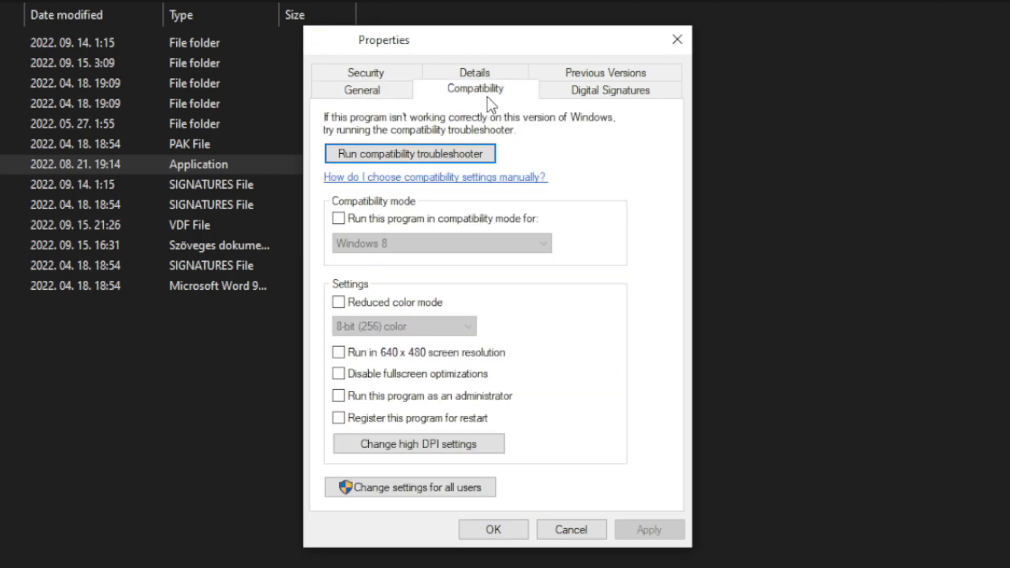
{"action": "left_click", "coordinate": [339, 220]}
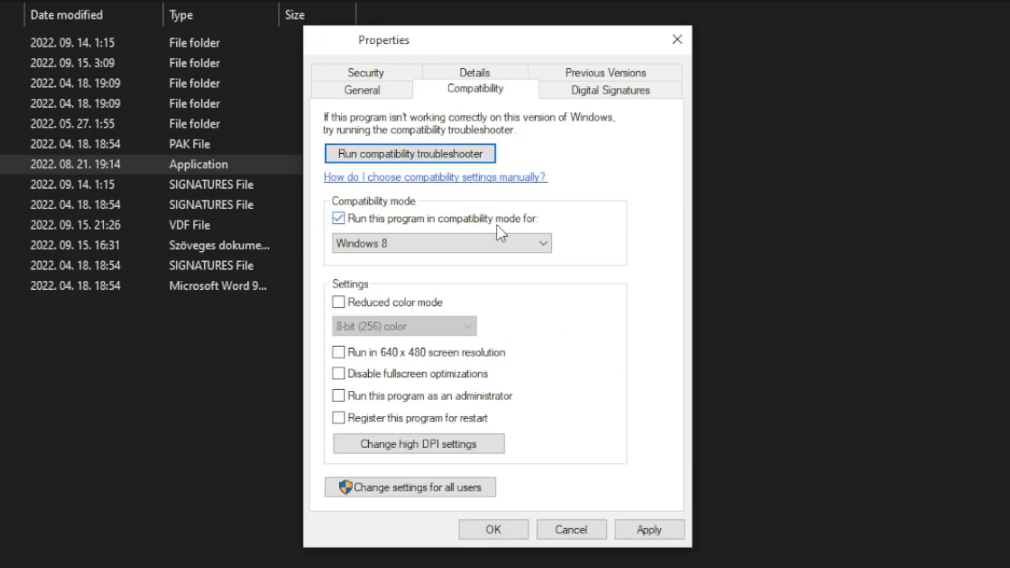
{"action": "left_click", "coordinate": [392, 243]}
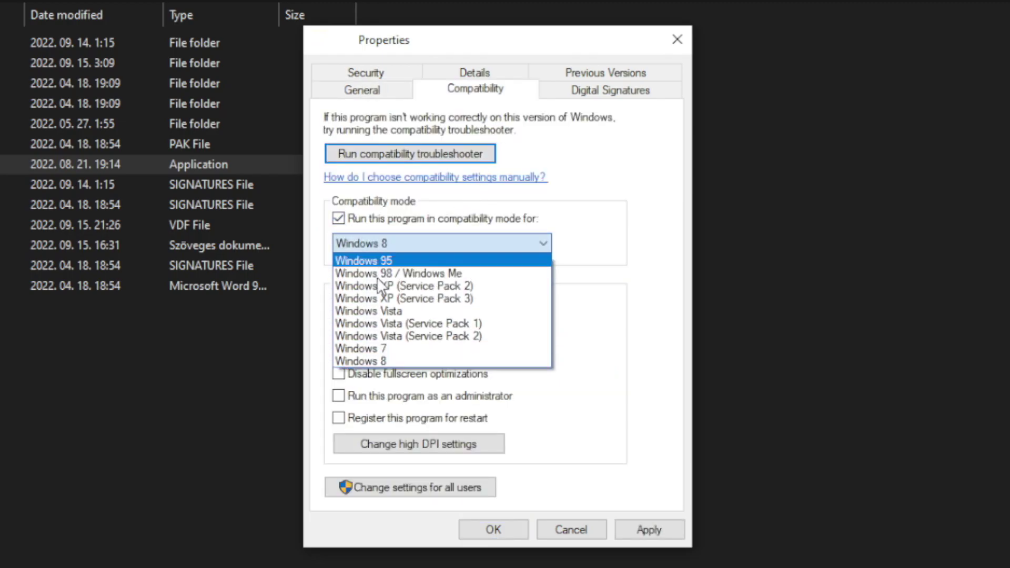
{"action": "left_click", "coordinate": [384, 360]}
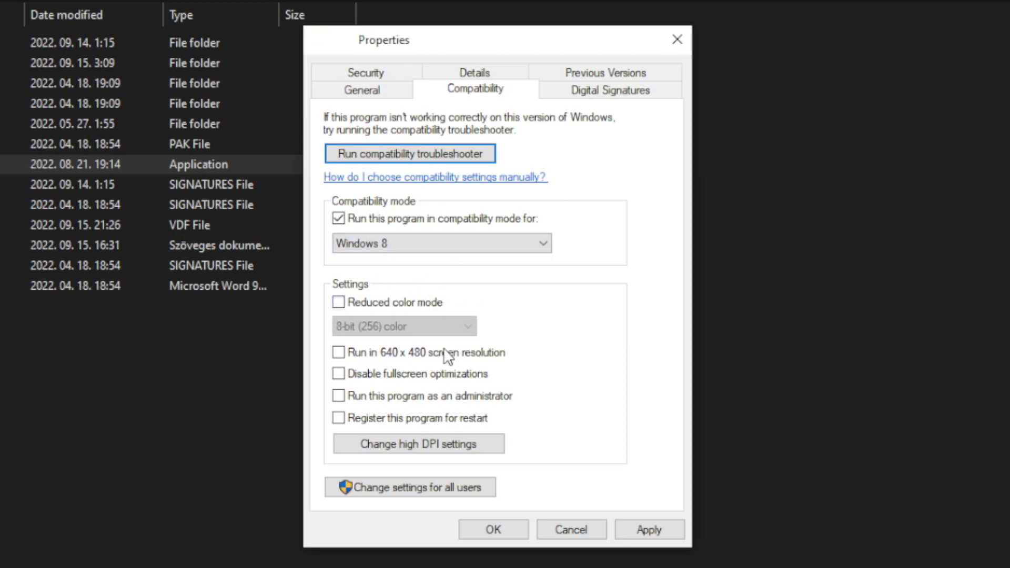
{"action": "left_click", "coordinate": [409, 377]}
{"action": "left_click", "coordinate": [487, 401]}
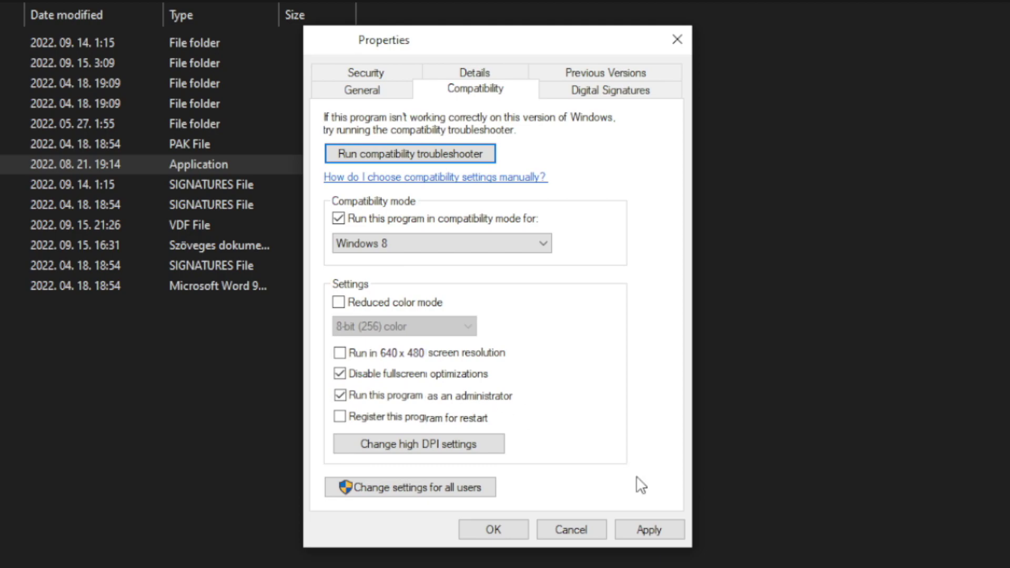
{"action": "left_click", "coordinate": [656, 530]}
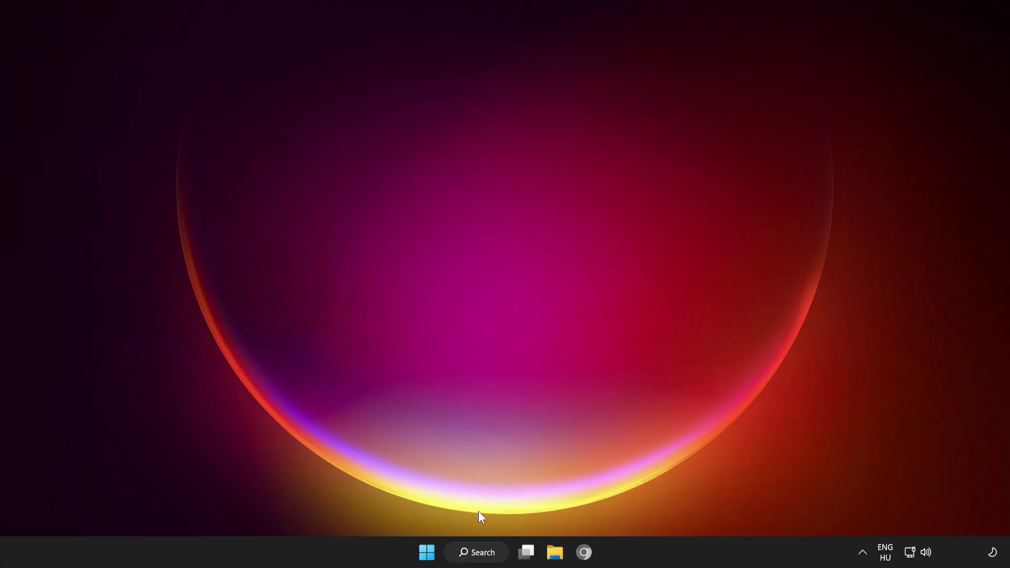
Search Windows for 'update' so Check for updates appears as the best match
{"action": "left_click", "coordinate": [472, 553]}
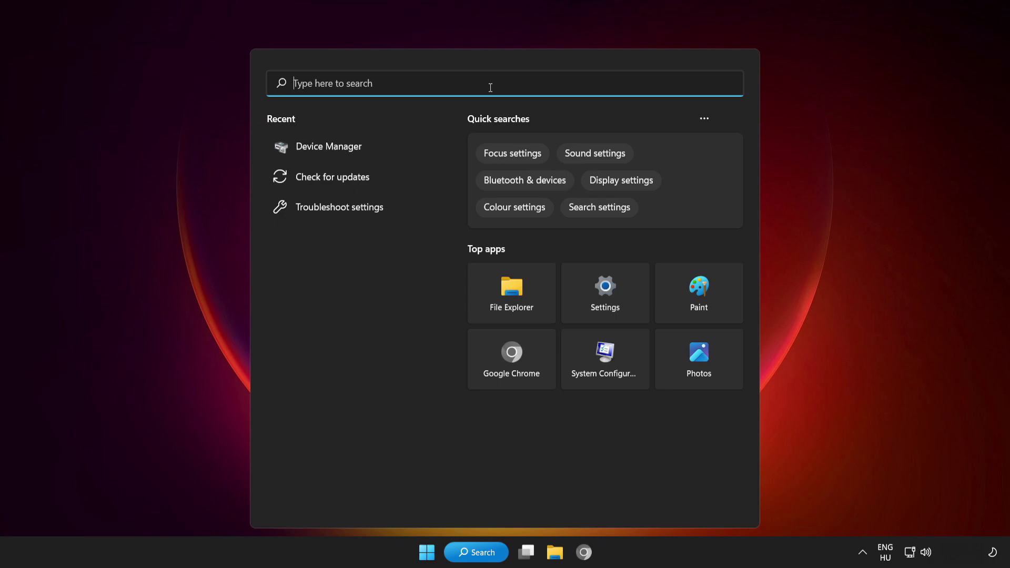
{"action": "type", "text": "update"}
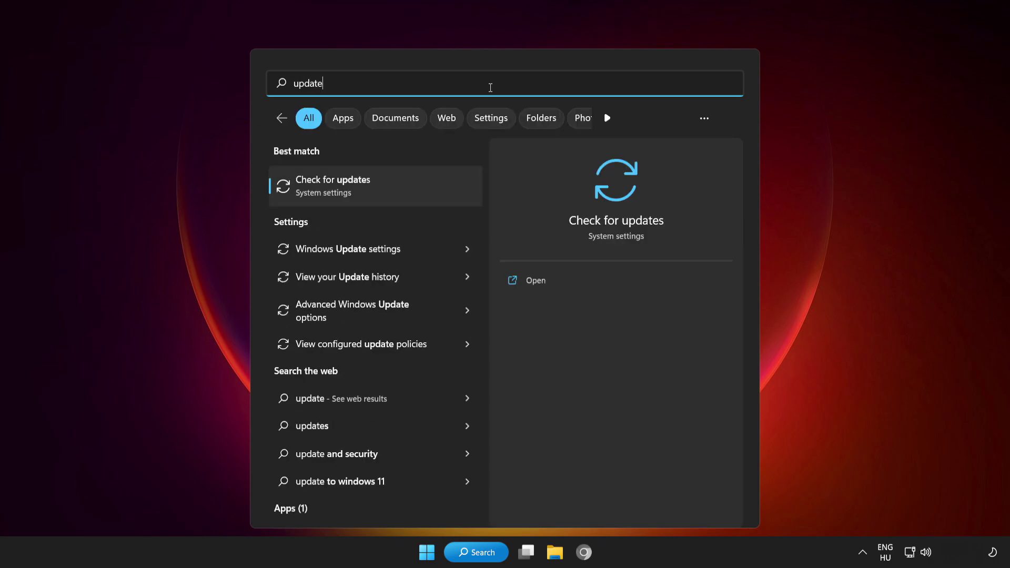
Run a Windows Update check confirming the PC is up to date, then close Settings
{"action": "left_click", "coordinate": [398, 184]}
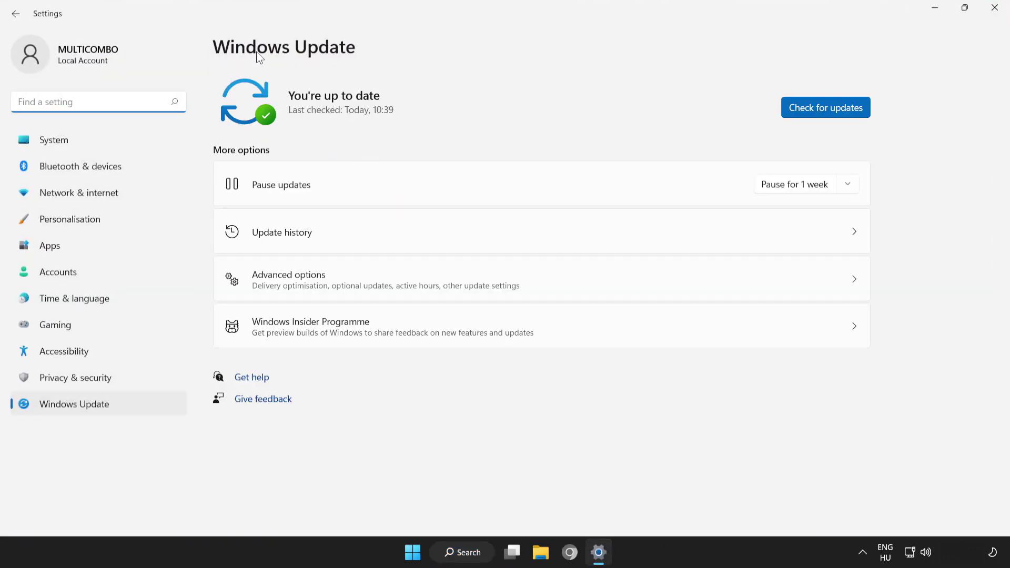
{"action": "left_click", "coordinate": [829, 109]}
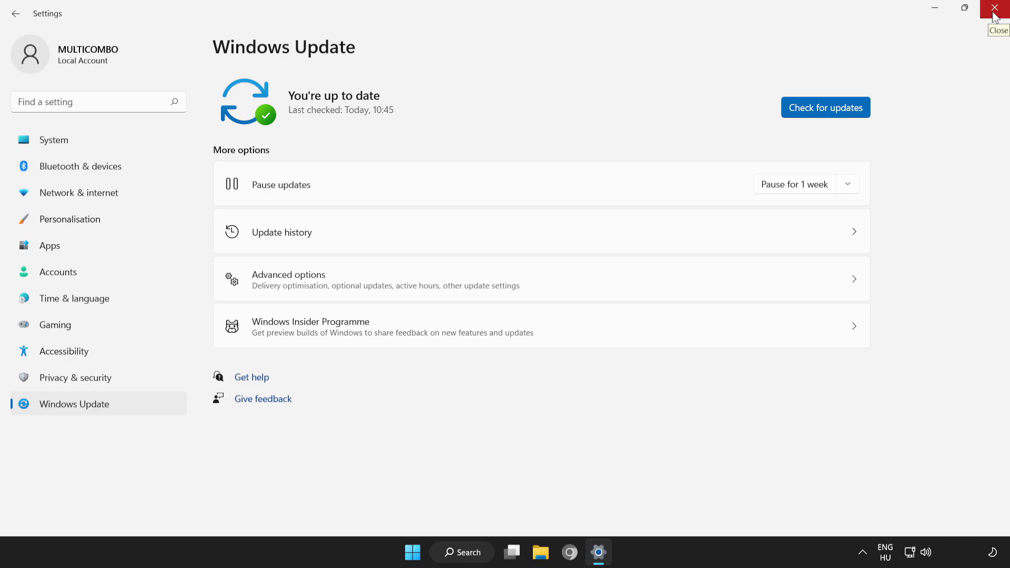
{"action": "left_click", "coordinate": [994, 15]}
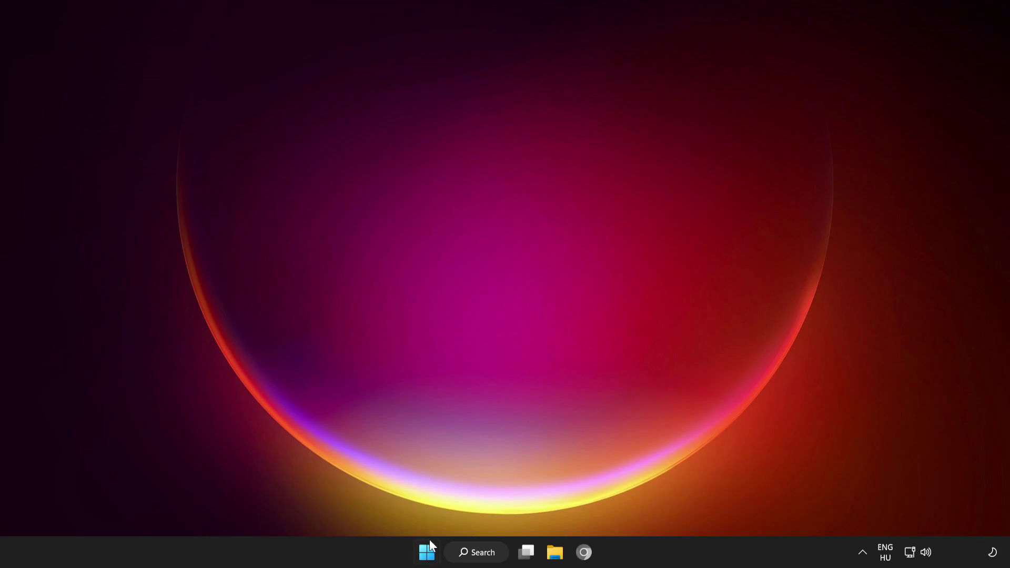
Launch Task Manager from the Start button's right-click menu
{"action": "right_click", "coordinate": [428, 555]}
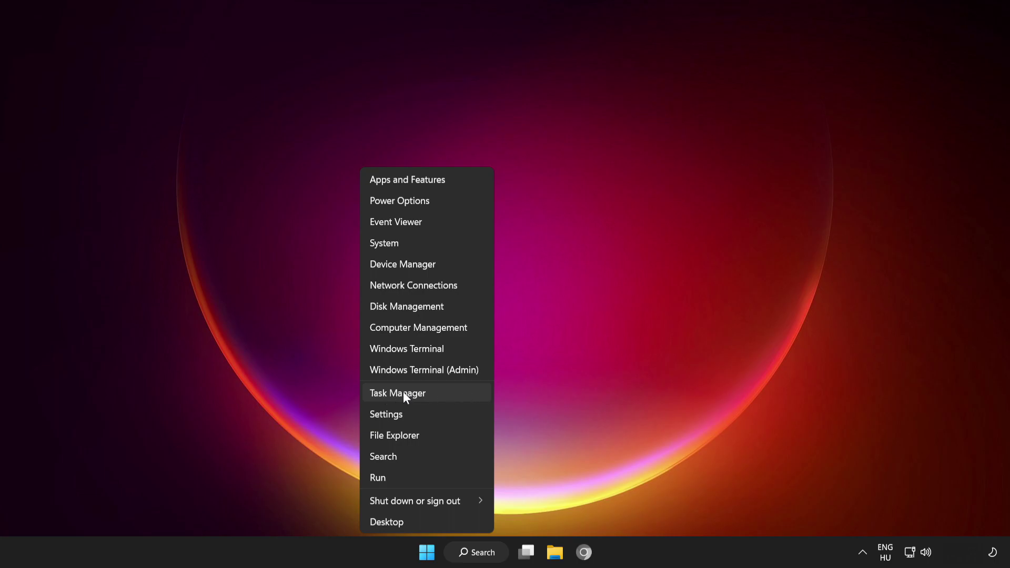
{"action": "left_click", "coordinate": [459, 395]}
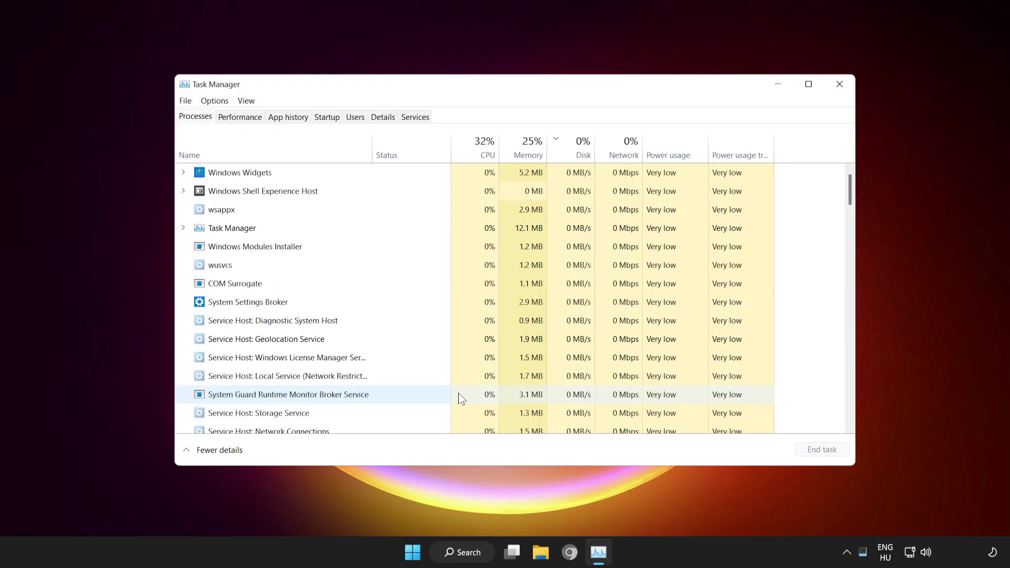
Disable Cortana, Microsoft Edge, Phone Link and Terminal in Task Manager's Startup list
{"action": "left_click", "coordinate": [326, 120]}
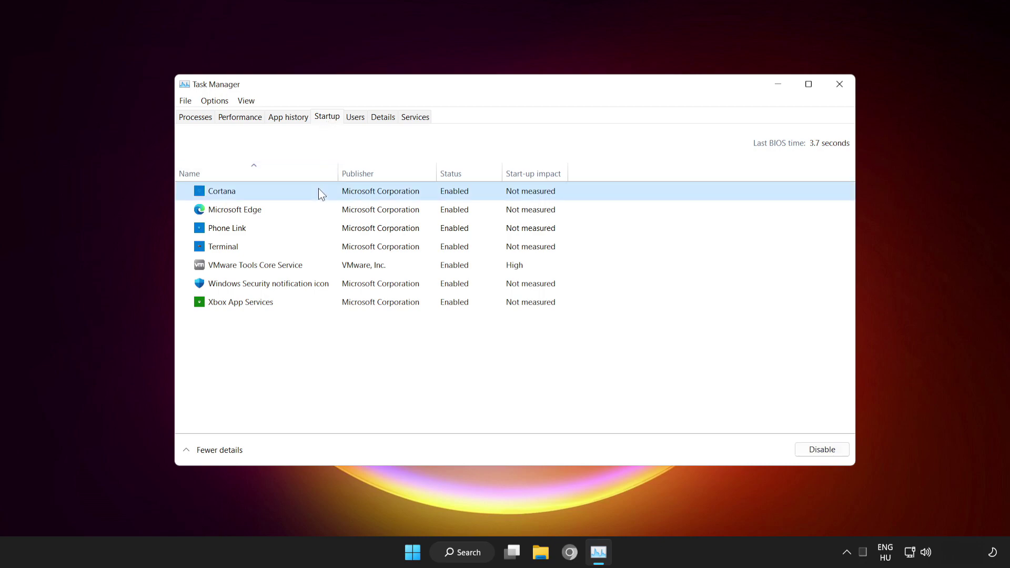
{"action": "left_click", "coordinate": [822, 450]}
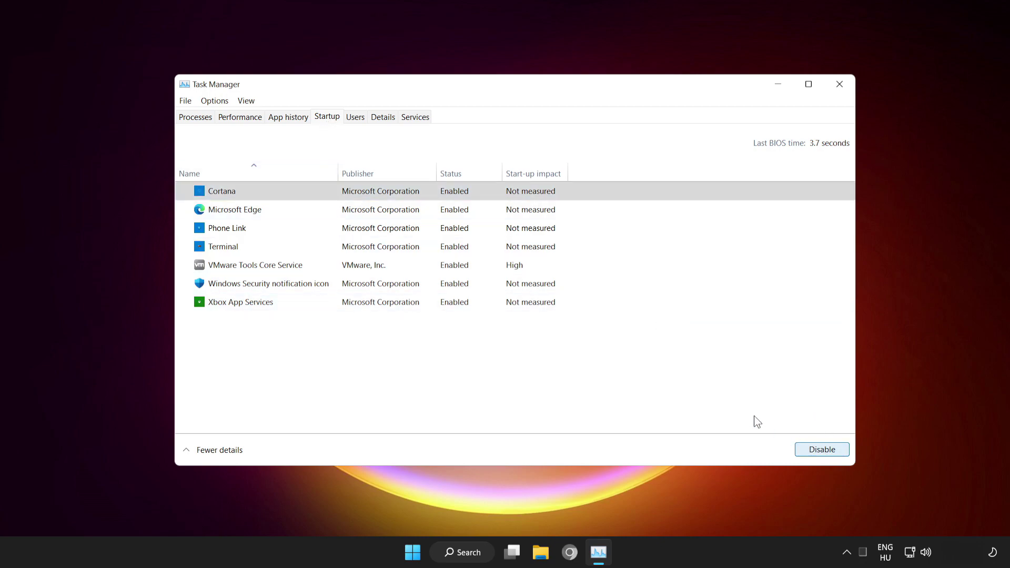
{"action": "left_click", "coordinate": [297, 210]}
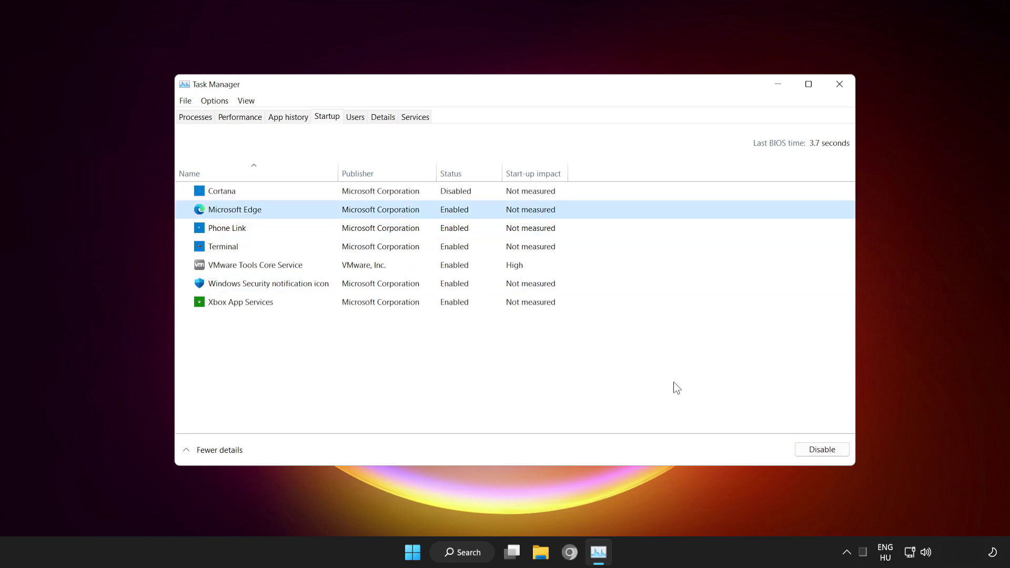
{"action": "left_click", "coordinate": [824, 451]}
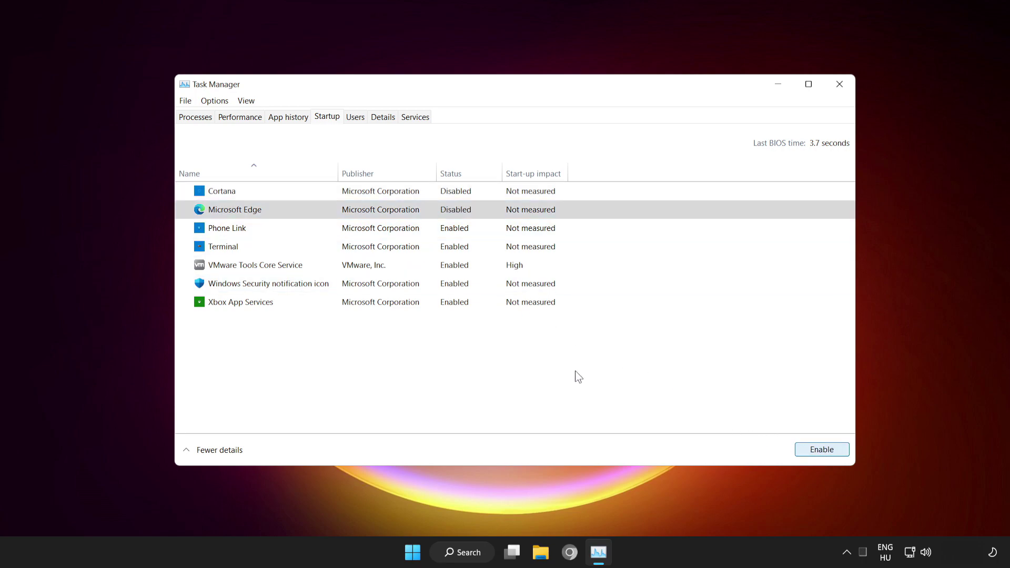
{"action": "left_click", "coordinate": [274, 229]}
{"action": "left_click", "coordinate": [816, 449]}
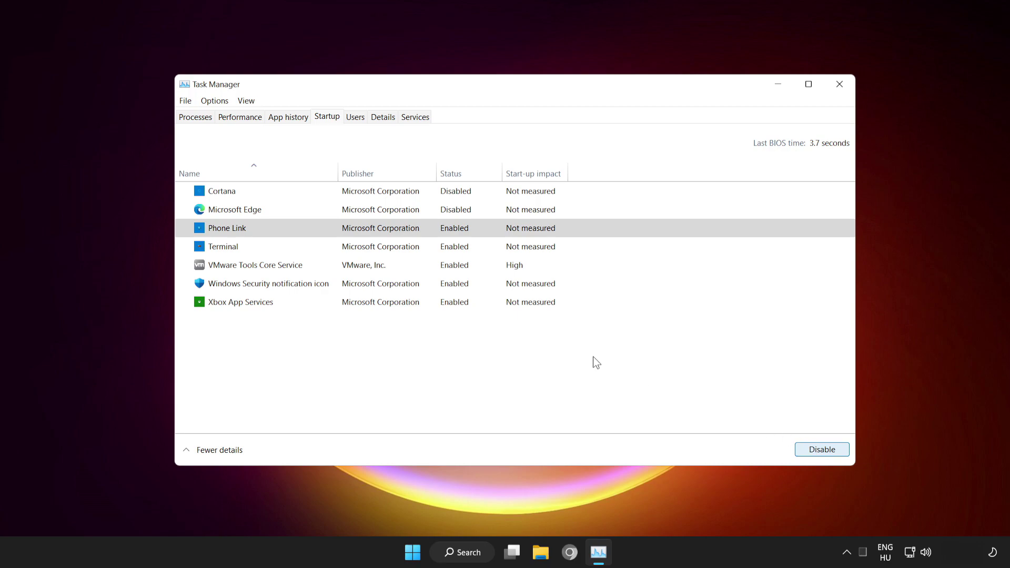
{"action": "left_click", "coordinate": [301, 249]}
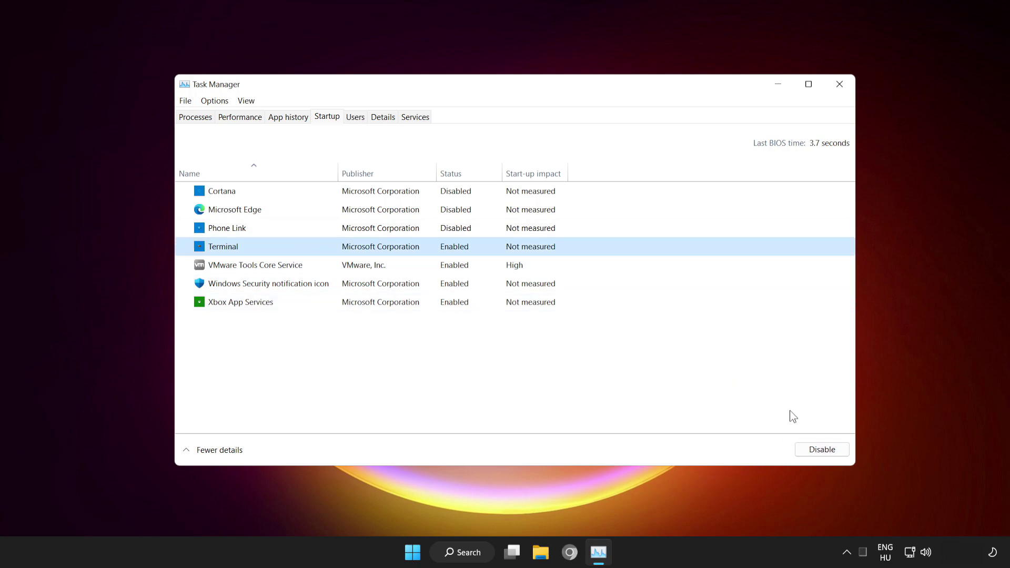
{"action": "left_click", "coordinate": [826, 450]}
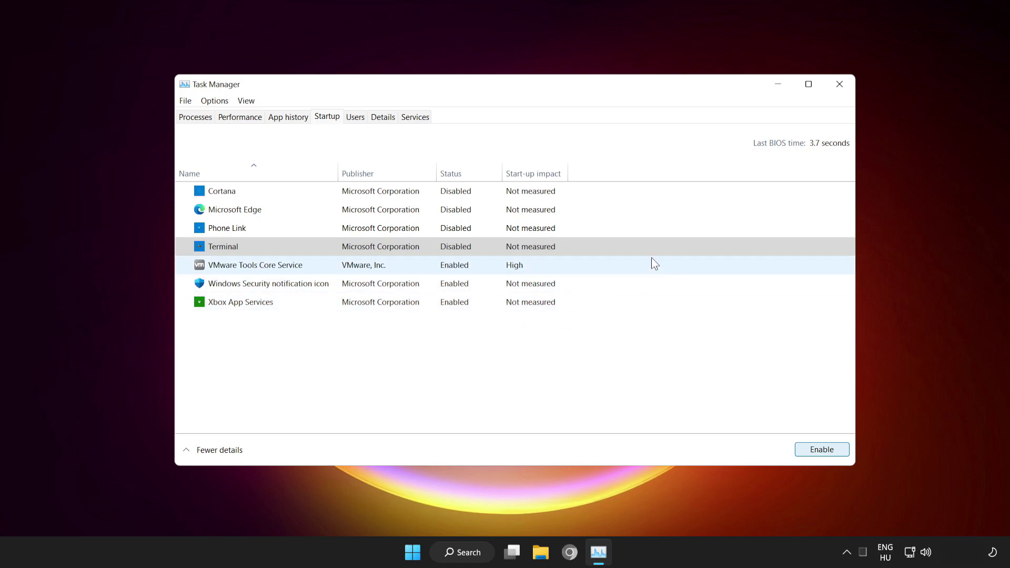
Close Task Manager and bring up the Start menu's power options to restart
{"action": "left_click", "coordinate": [838, 87]}
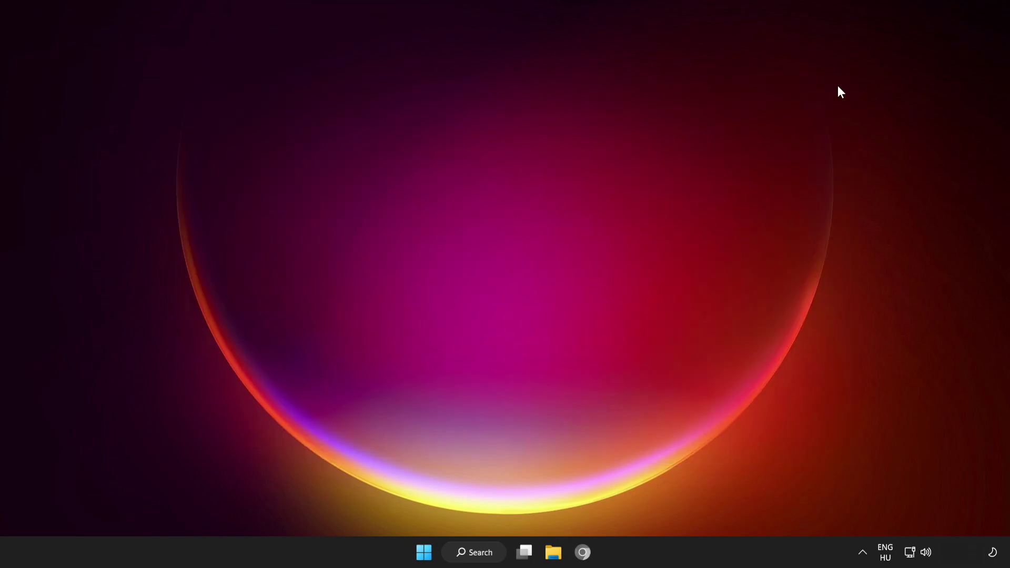
{"action": "left_click", "coordinate": [428, 552]}
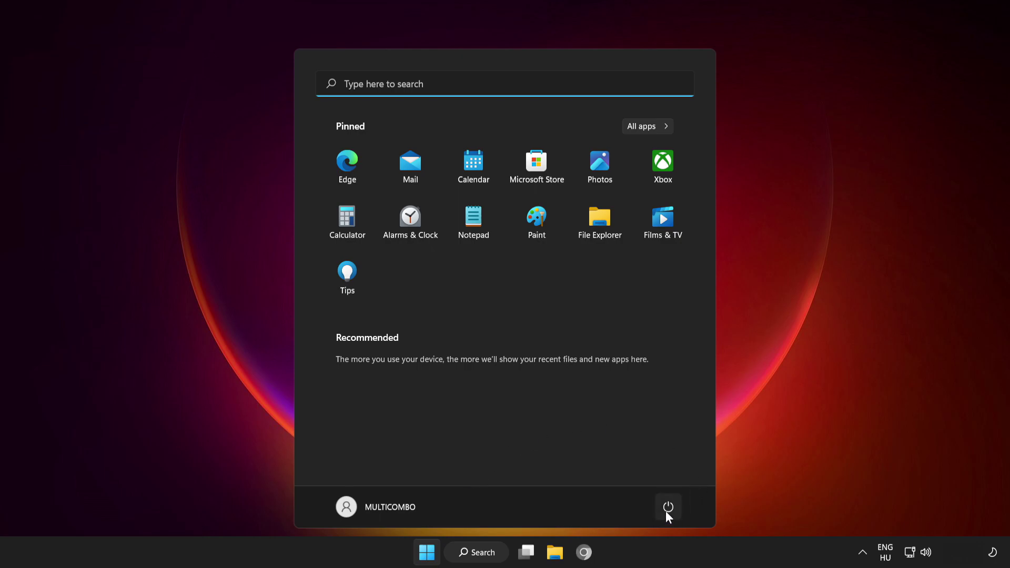
{"action": "left_click", "coordinate": [666, 508]}
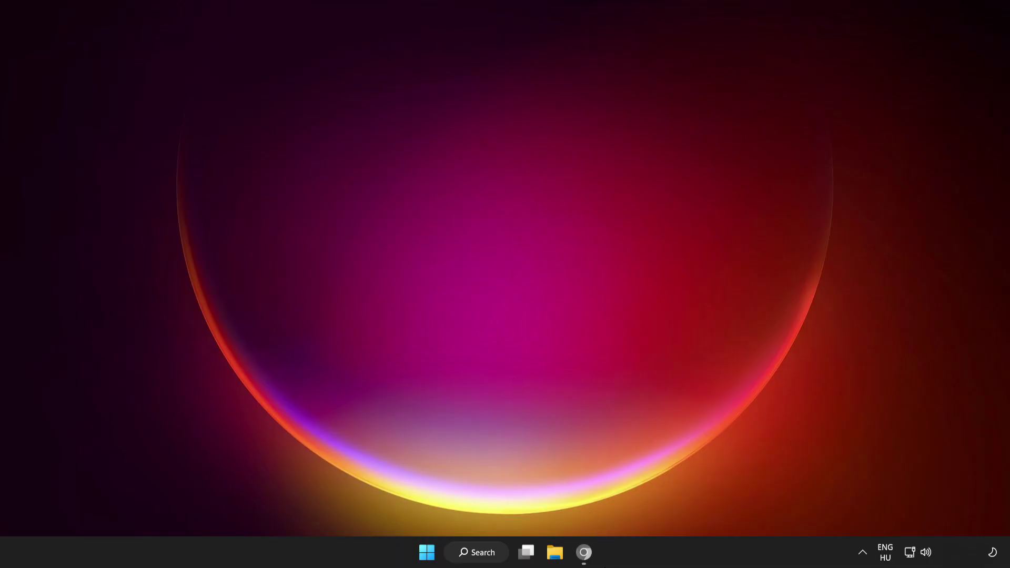
Back in Chrome, download dxwebsetup.exe, the DirectX End-User Runtime Web Installer, from the Download Center page
{"action": "left_click", "coordinate": [584, 553]}
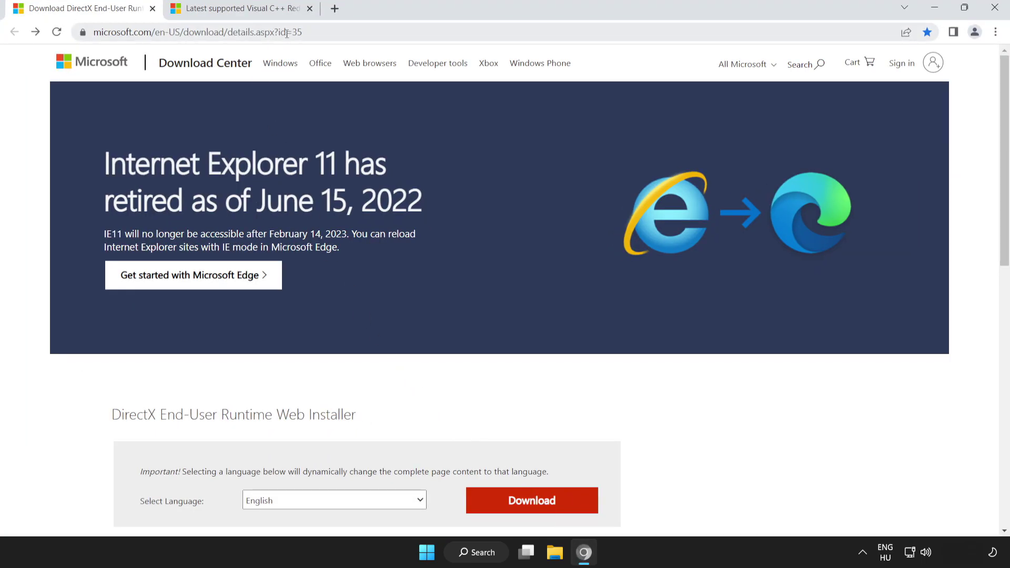
{"action": "left_click", "coordinate": [416, 31]}
{"action": "left_click", "coordinate": [416, 30]}
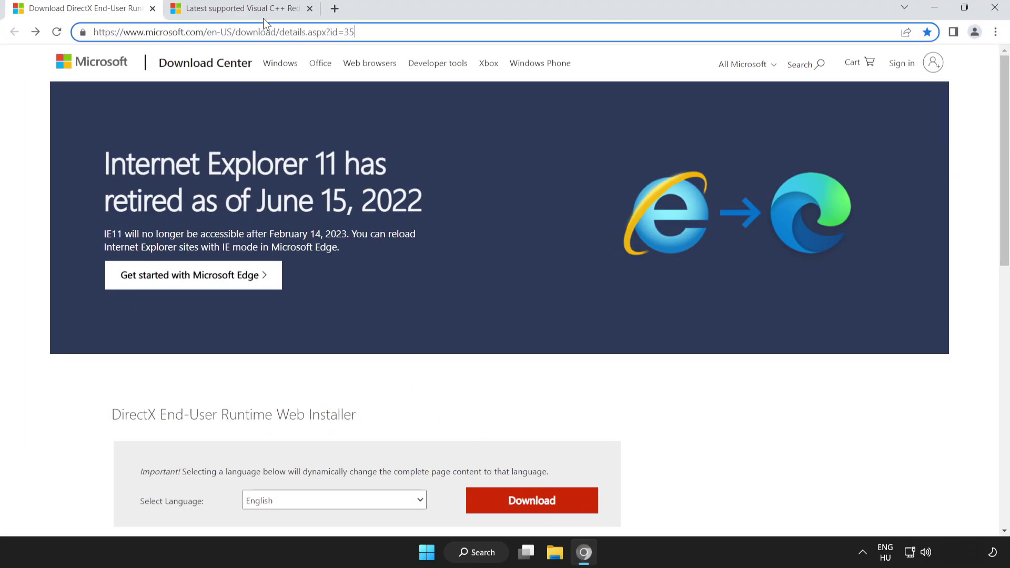
{"action": "left_click", "coordinate": [43, 172]}
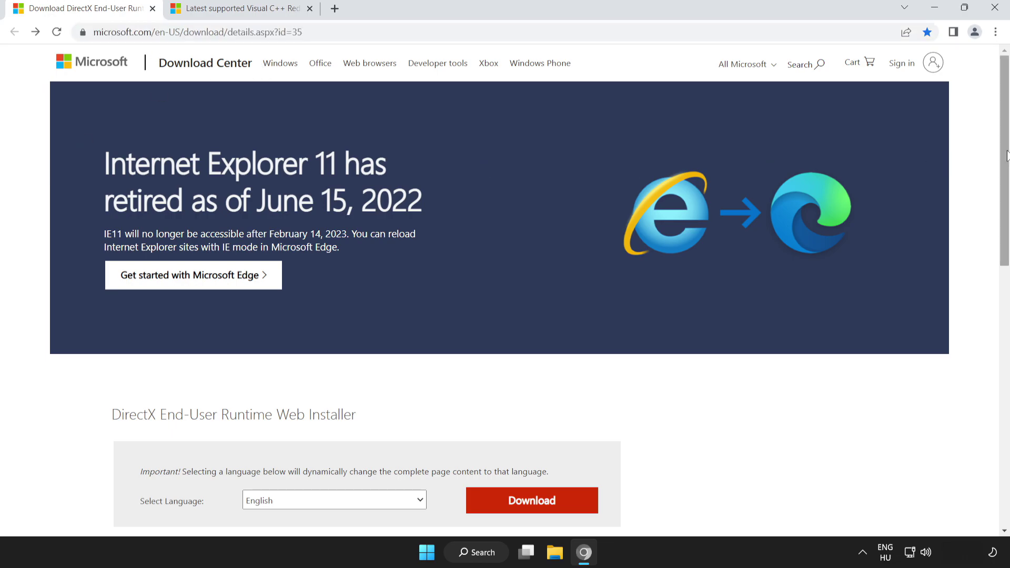
{"action": "scroll", "coordinate": [1006, 155], "scroll_direction": "down", "scroll_amount": 3}
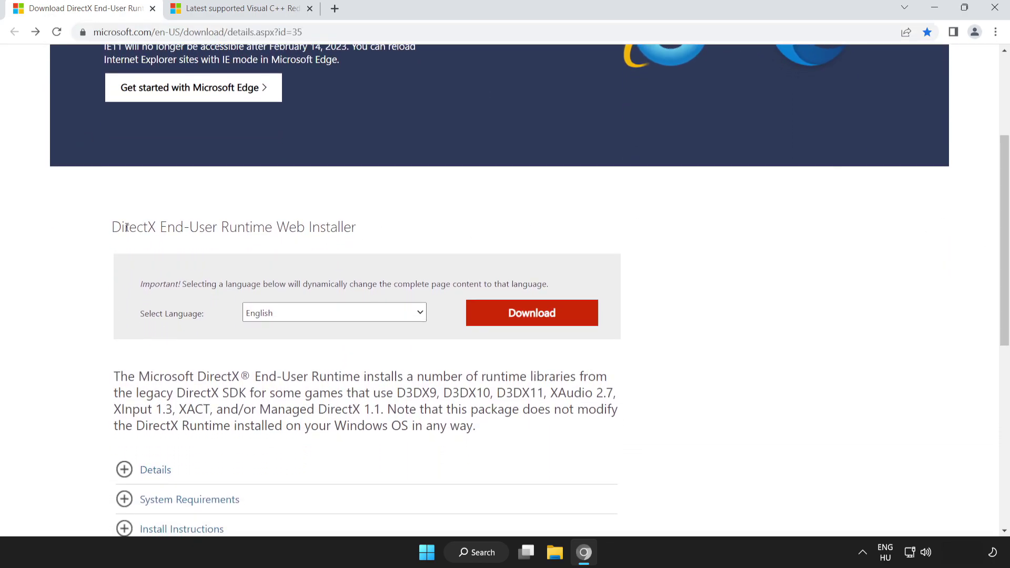
{"action": "left_click_drag", "start_coordinate": [76, 232], "coordinate": [450, 229]}
{"action": "left_click", "coordinate": [450, 229]}
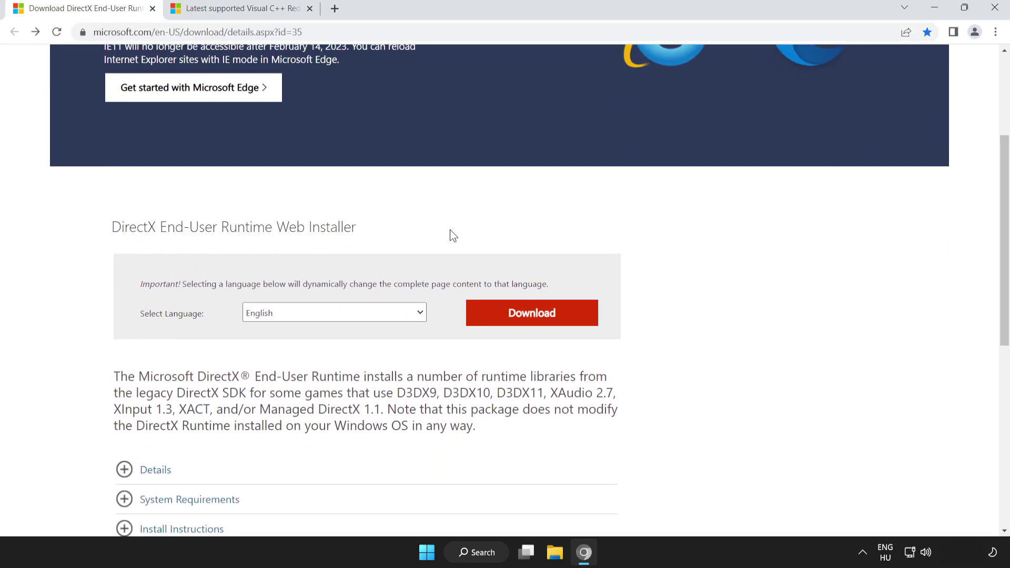
{"action": "left_click", "coordinate": [508, 320]}
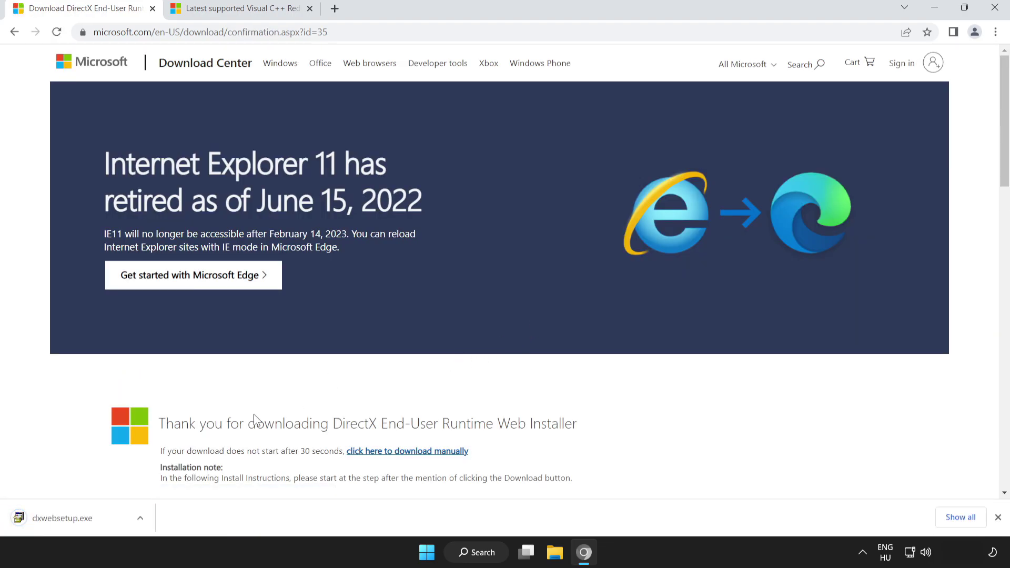
Run dxwebsetup.exe, accept the license, leave the Bing Bar unchecked and finish DirectX Setup
{"action": "left_click", "coordinate": [87, 521]}
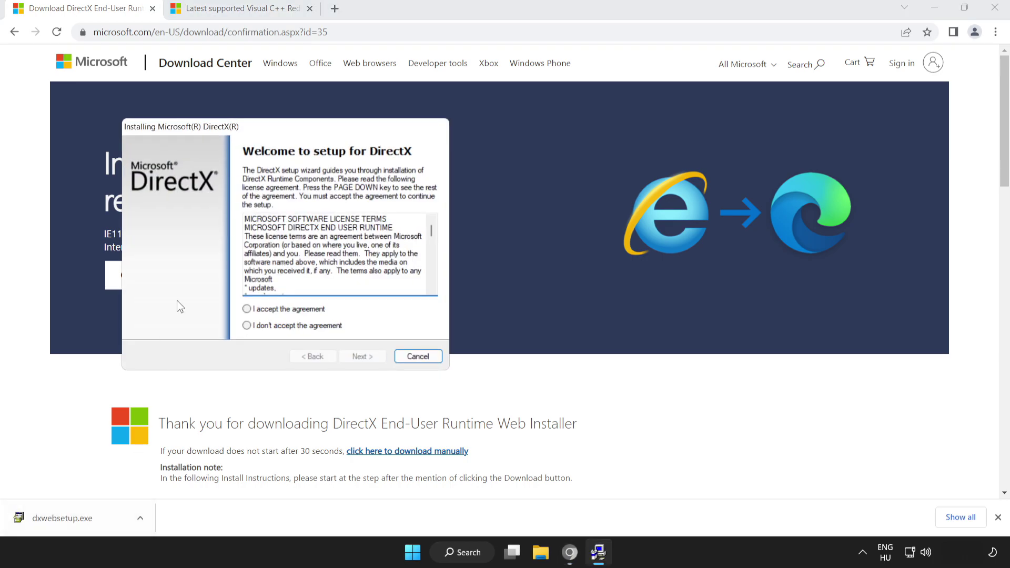
{"action": "left_click_drag", "start_coordinate": [255, 130], "coordinate": [461, 174]}
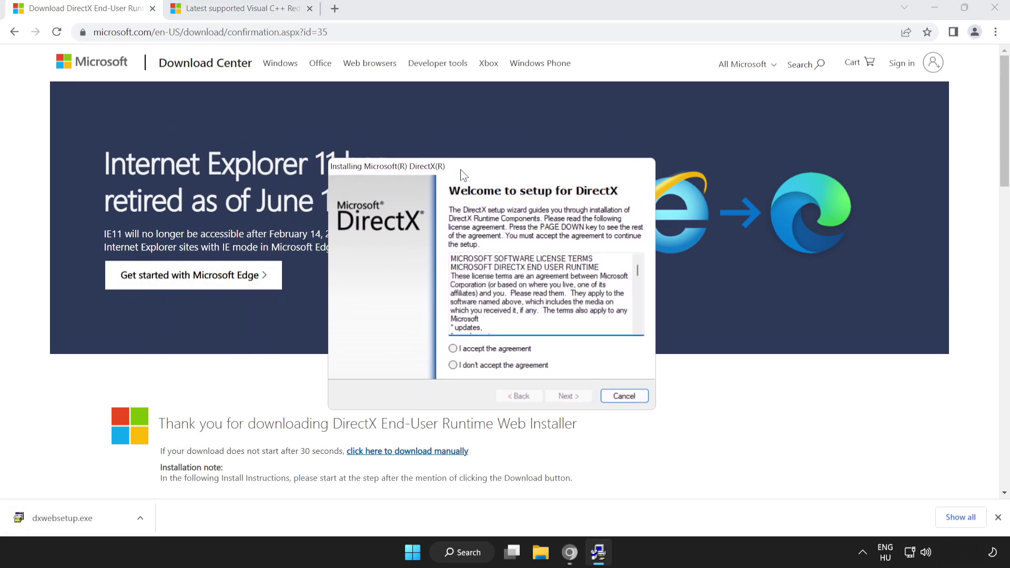
{"action": "left_click_drag", "start_coordinate": [638, 273], "coordinate": [636, 331]}
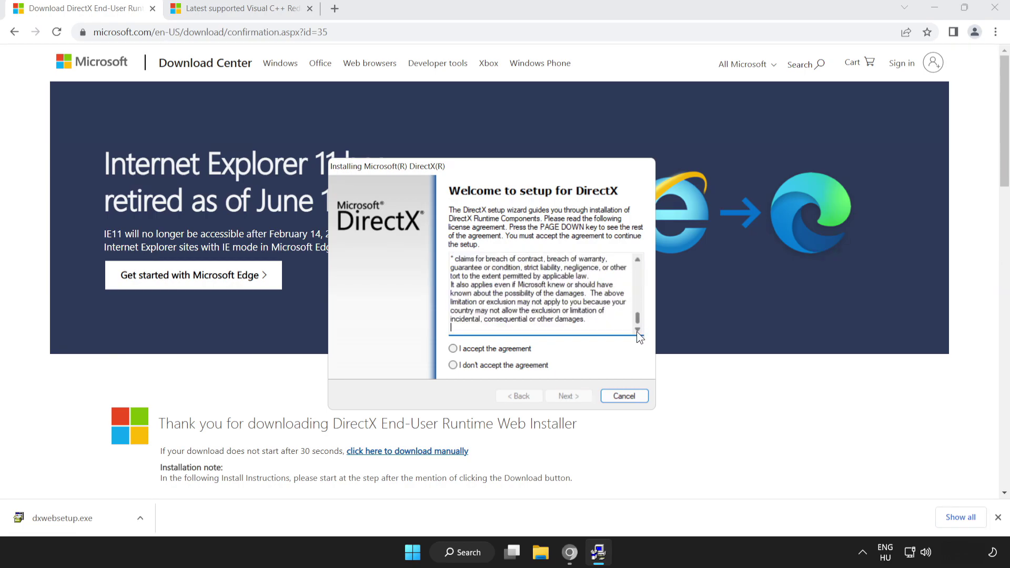
{"action": "left_click", "coordinate": [452, 349]}
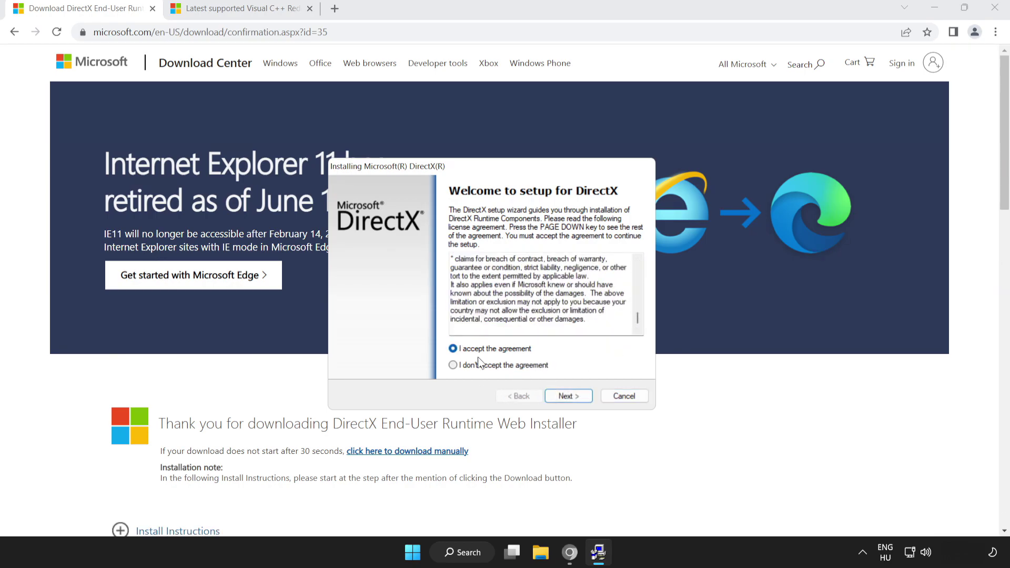
{"action": "left_click", "coordinate": [563, 396]}
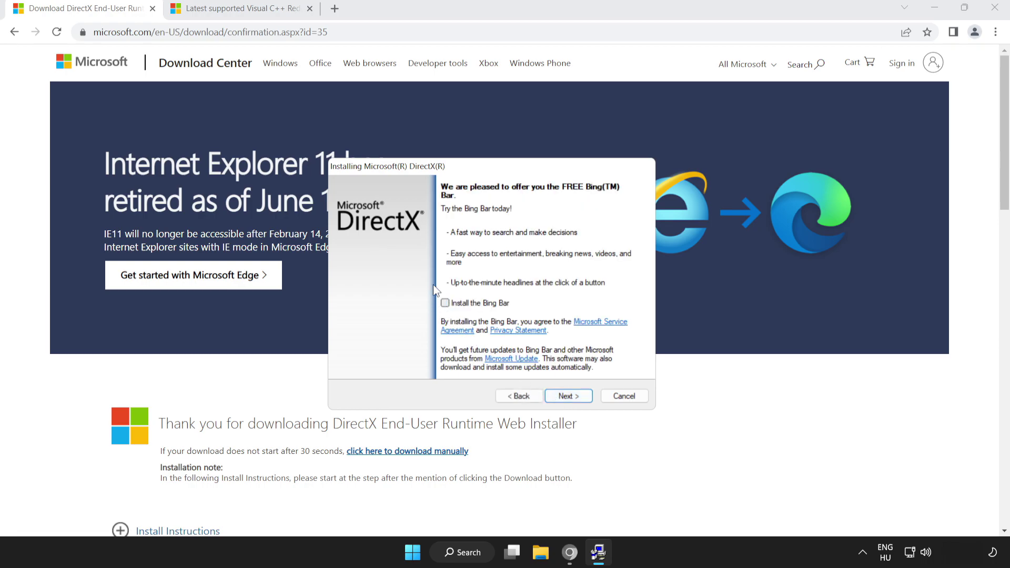
{"action": "left_click", "coordinate": [567, 396]}
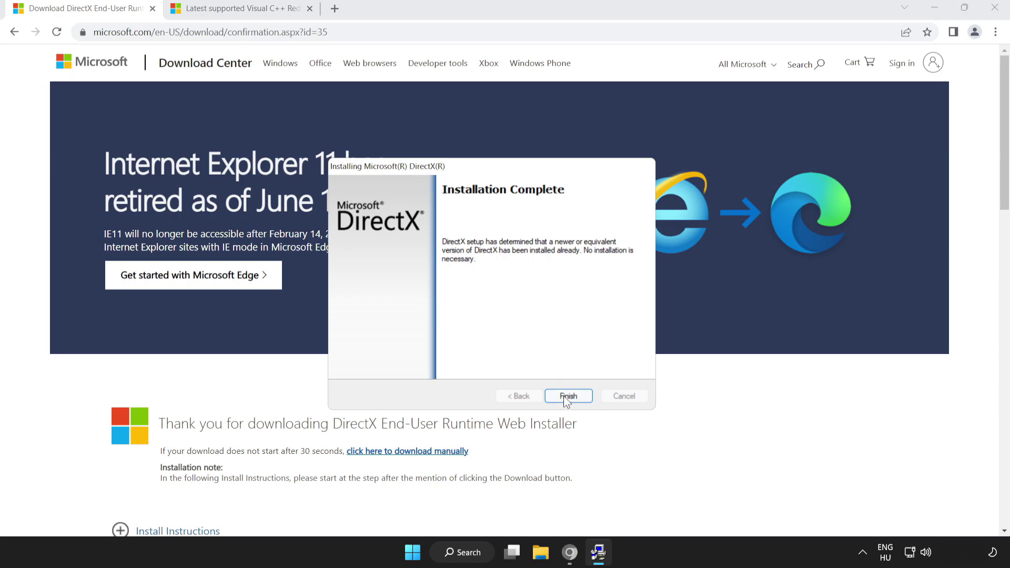
{"action": "left_click", "coordinate": [567, 396]}
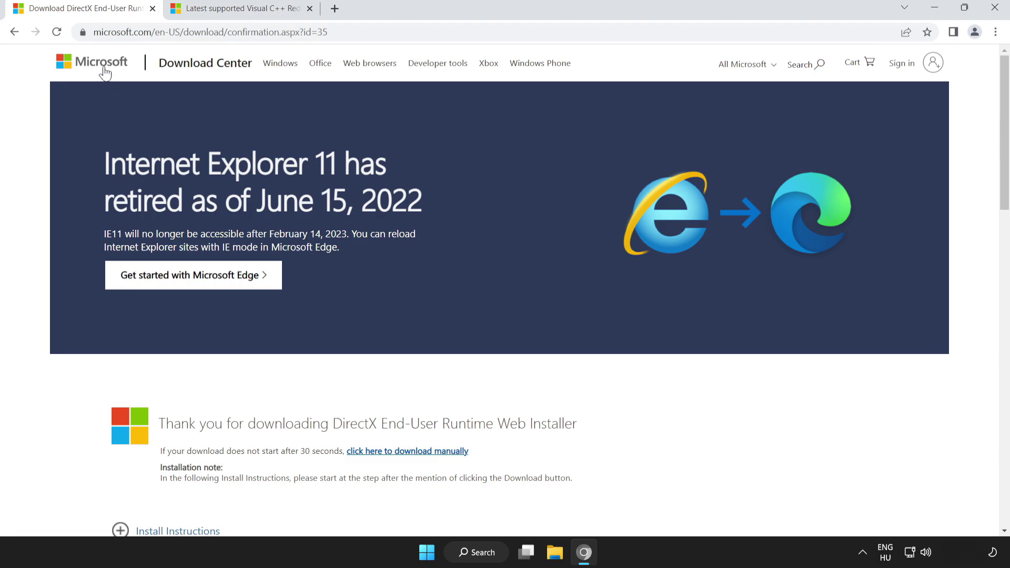
Close the DirectX tab and scroll to the Visual Studio 2015-2022 redistributable table
{"action": "left_click", "coordinate": [153, 9]}
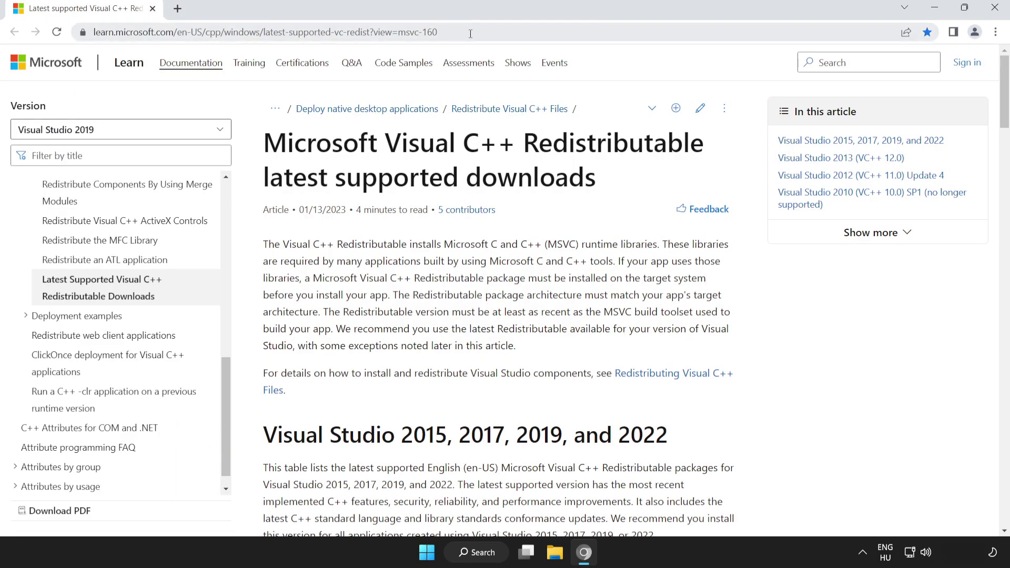
{"action": "left_click_drag", "start_coordinate": [442, 32], "coordinate": [81, 33]}
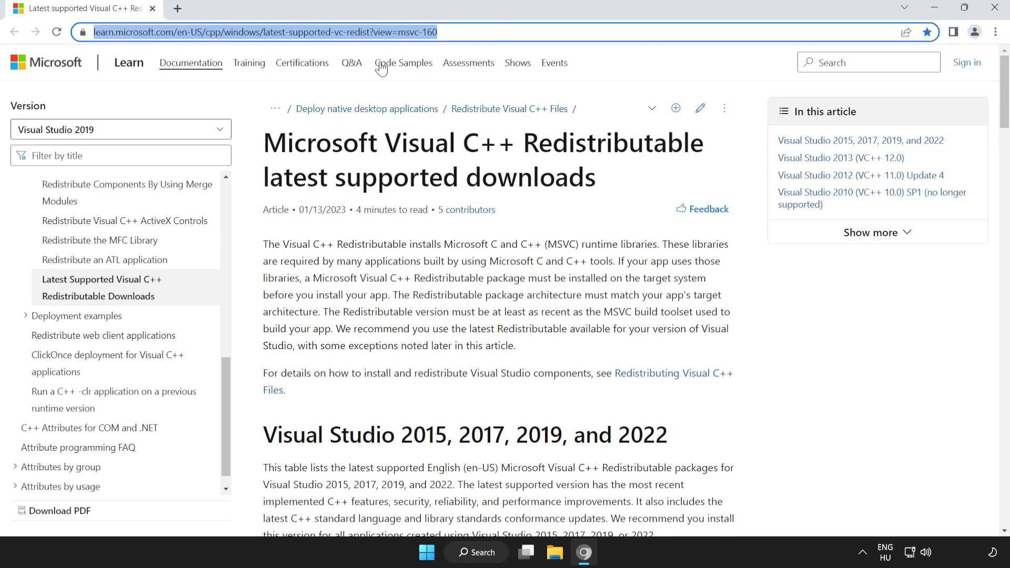
{"action": "left_click", "coordinate": [237, 141]}
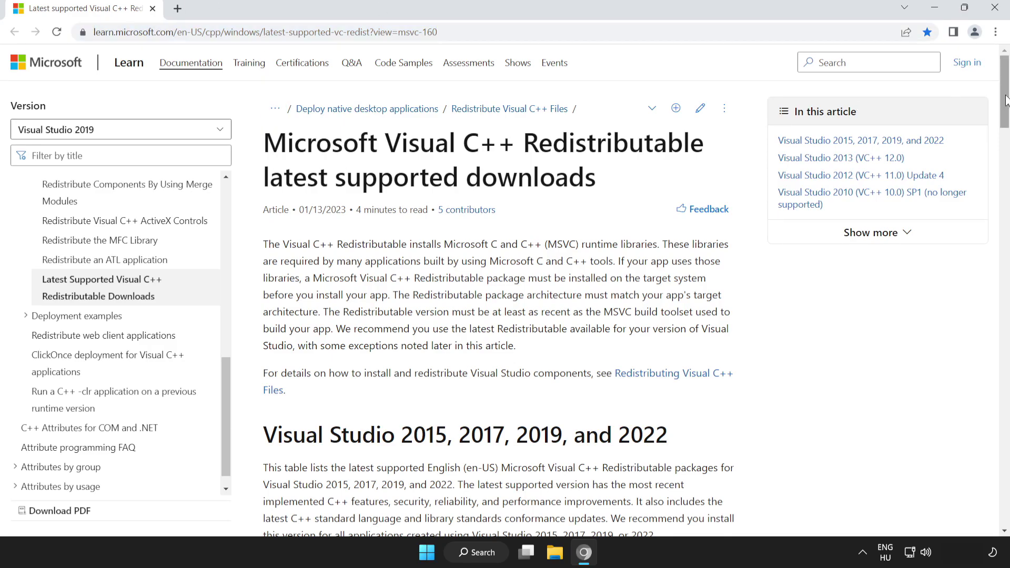
{"action": "left_click_drag", "start_coordinate": [1007, 104], "coordinate": [1007, 151]}
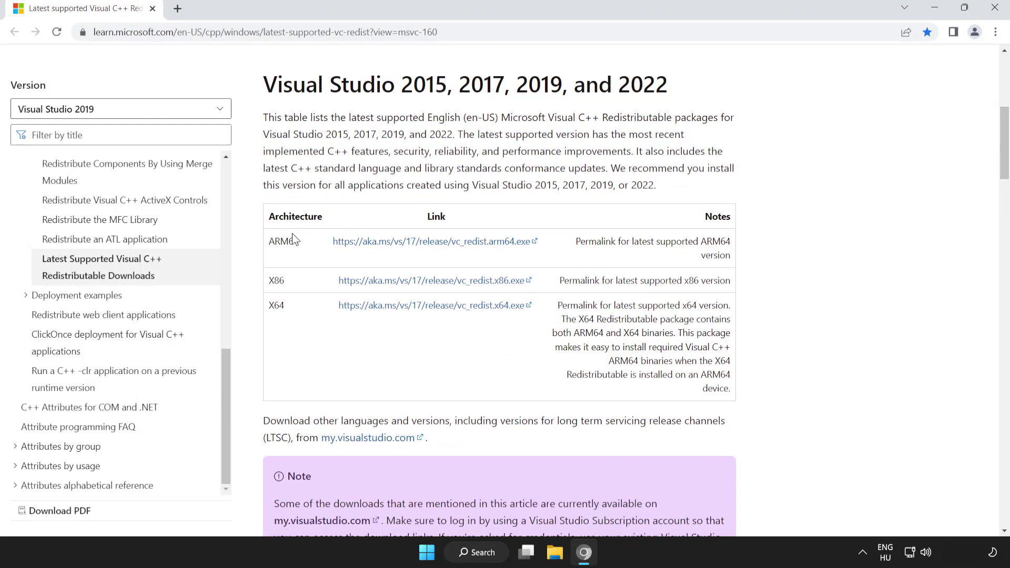
{"action": "left_click_drag", "start_coordinate": [268, 241], "coordinate": [731, 319]}
{"action": "left_click", "coordinate": [731, 318]}
Download the ARM64, X86 and X64 vc_redist installers from the table
{"action": "left_click", "coordinate": [413, 245]}
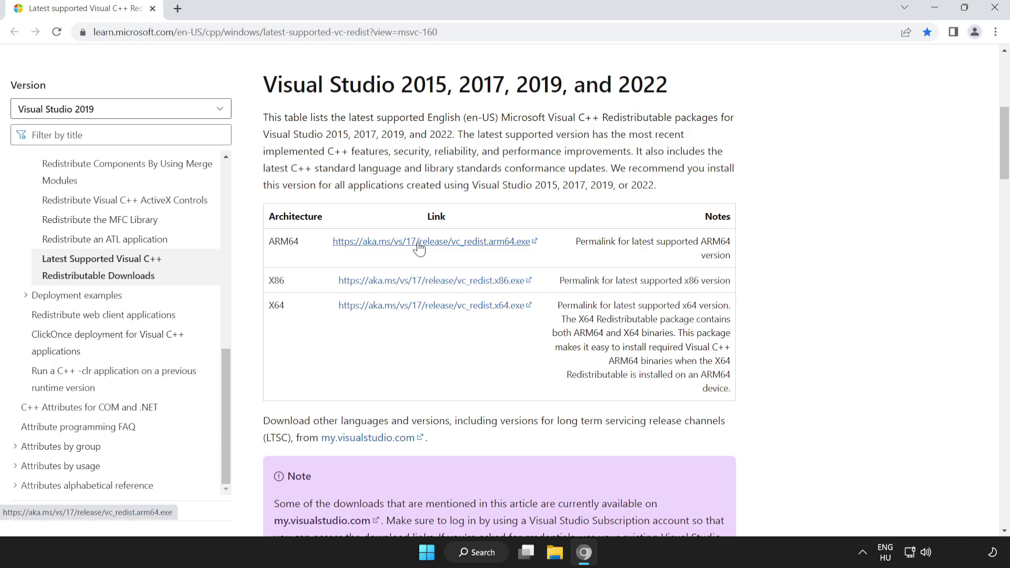
{"action": "left_click", "coordinate": [440, 284]}
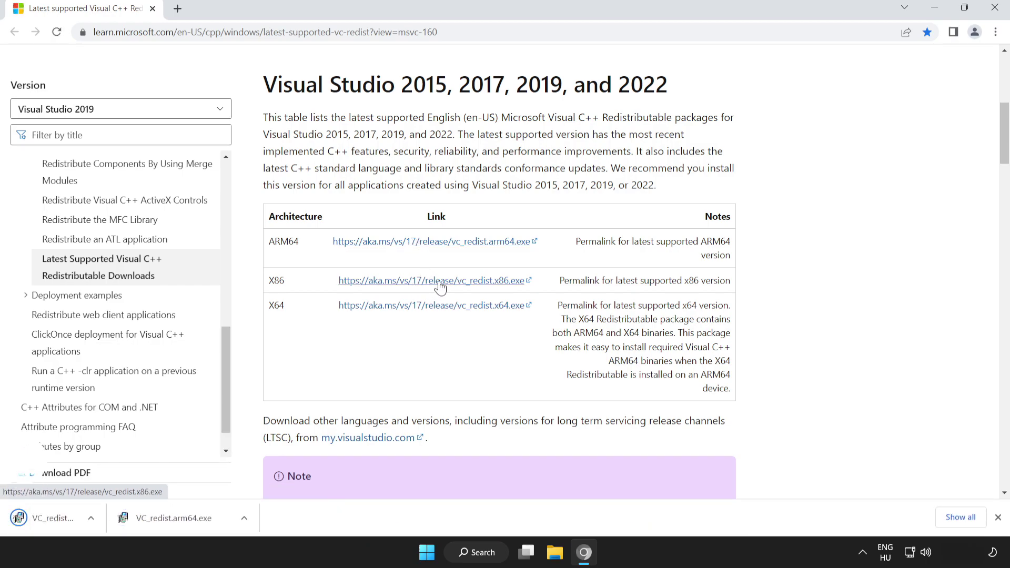
{"action": "left_click", "coordinate": [436, 310]}
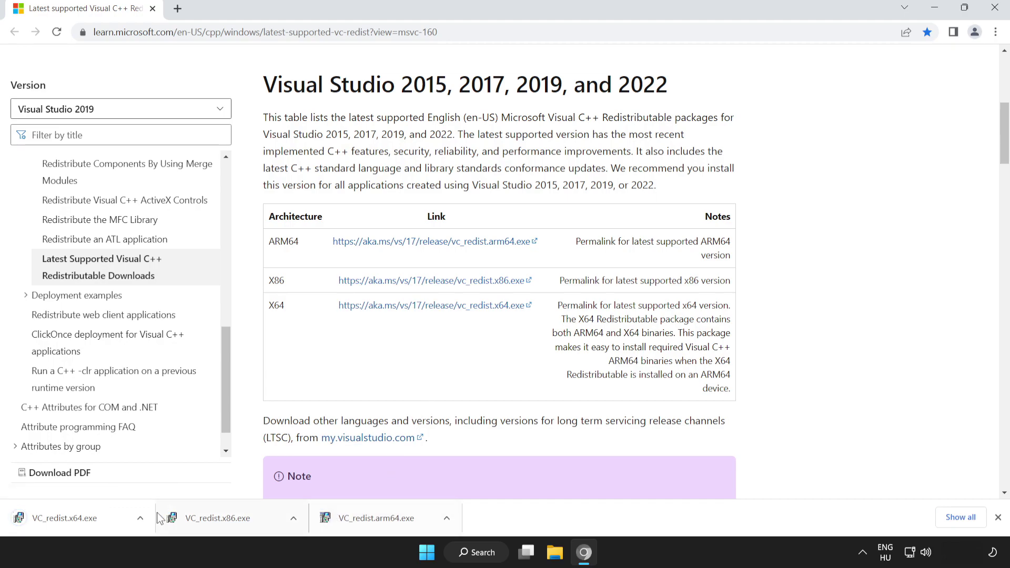
Attempt the ARM64 Visual C++ install, which fails with 0x80070661, then close the installer
{"action": "left_click", "coordinate": [387, 519]}
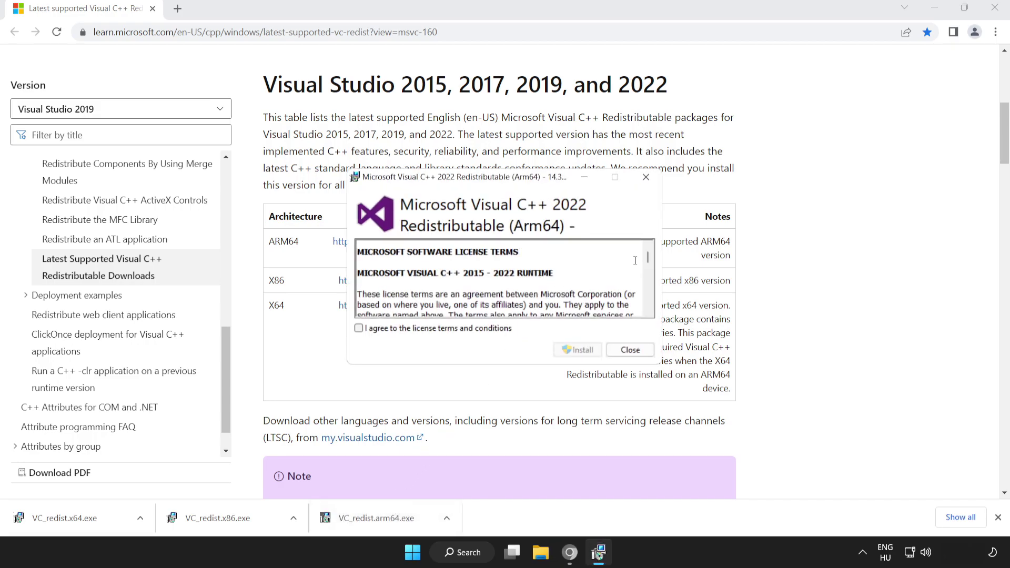
{"action": "left_click_drag", "start_coordinate": [649, 260], "coordinate": [649, 307]}
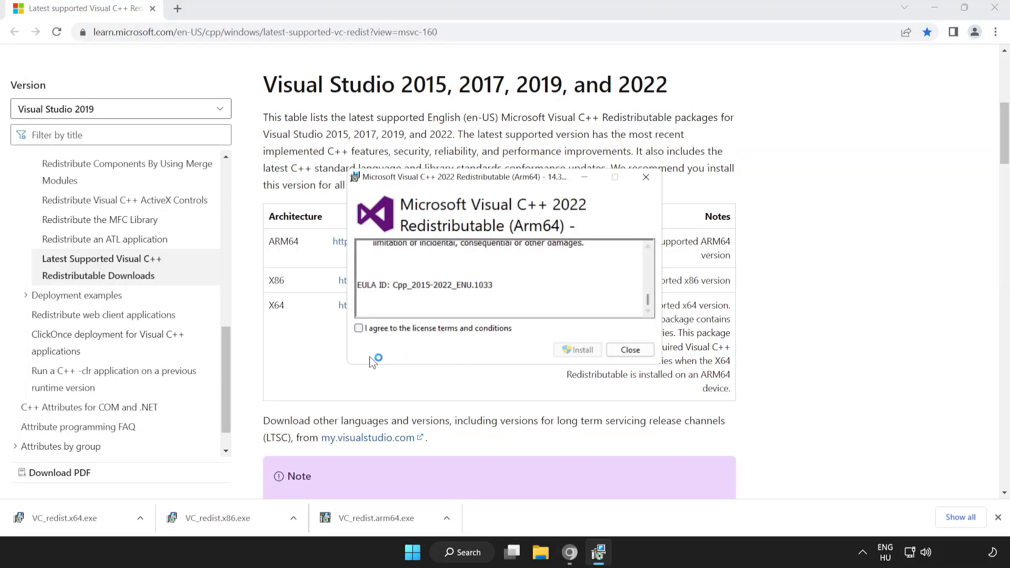
{"action": "left_click", "coordinate": [358, 328]}
{"action": "left_click", "coordinate": [575, 350]}
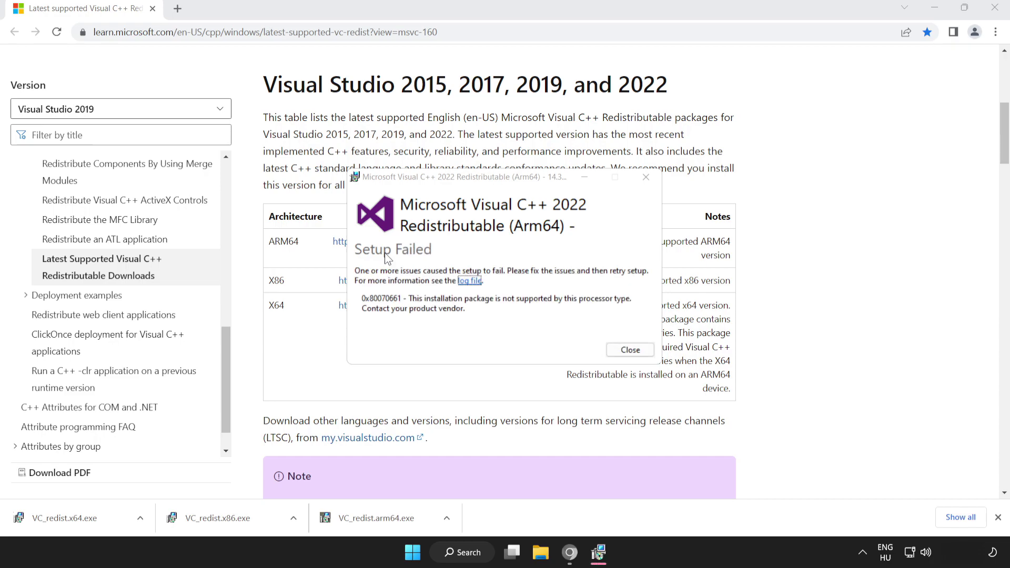
{"action": "left_click", "coordinate": [625, 350]}
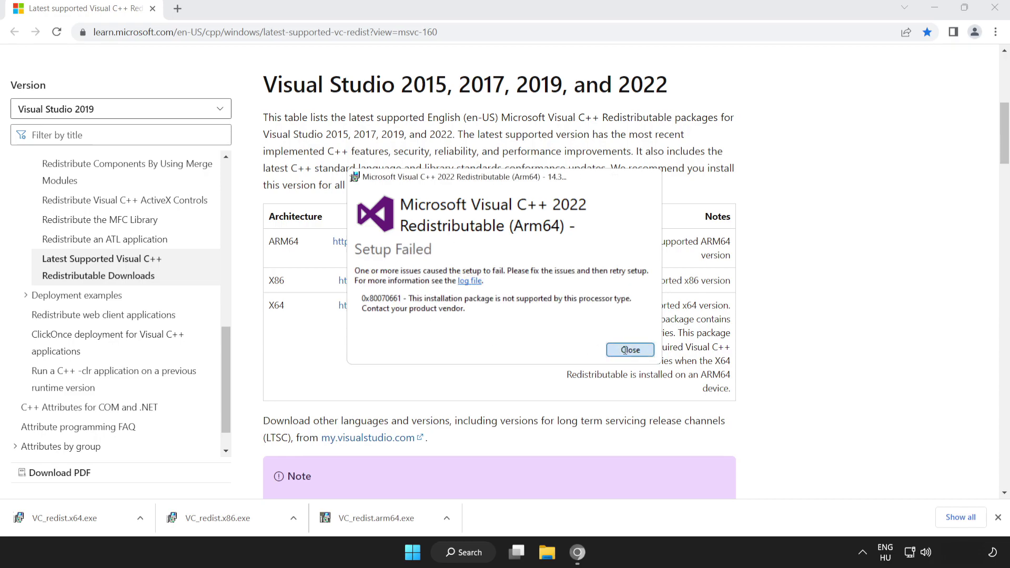
Run VC_redist.x86.exe and VC_redist.x64.exe (14.34.31931) to completion, closing each installer afterwards
{"action": "left_click", "coordinate": [236, 520]}
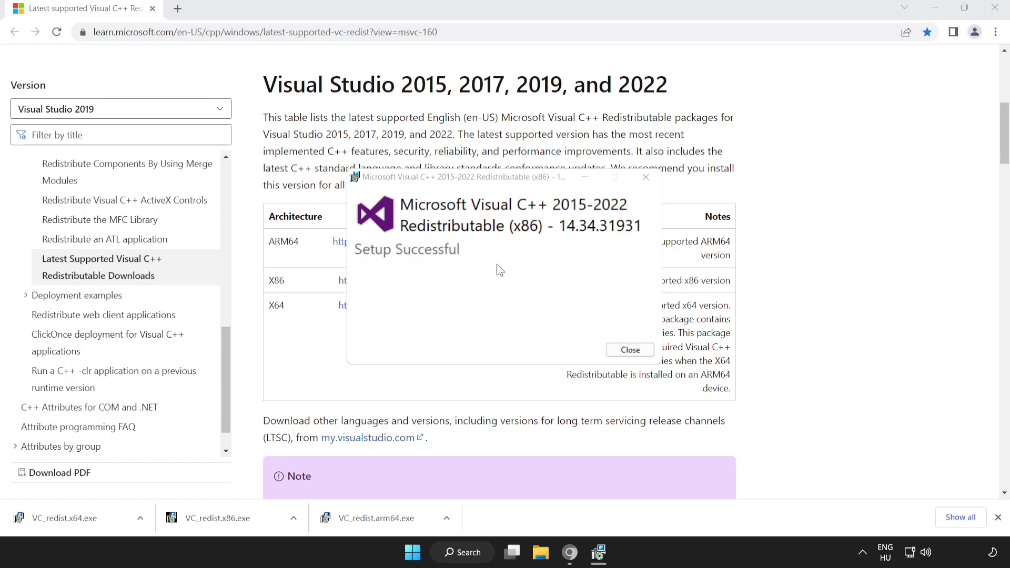
{"action": "left_click", "coordinate": [629, 350]}
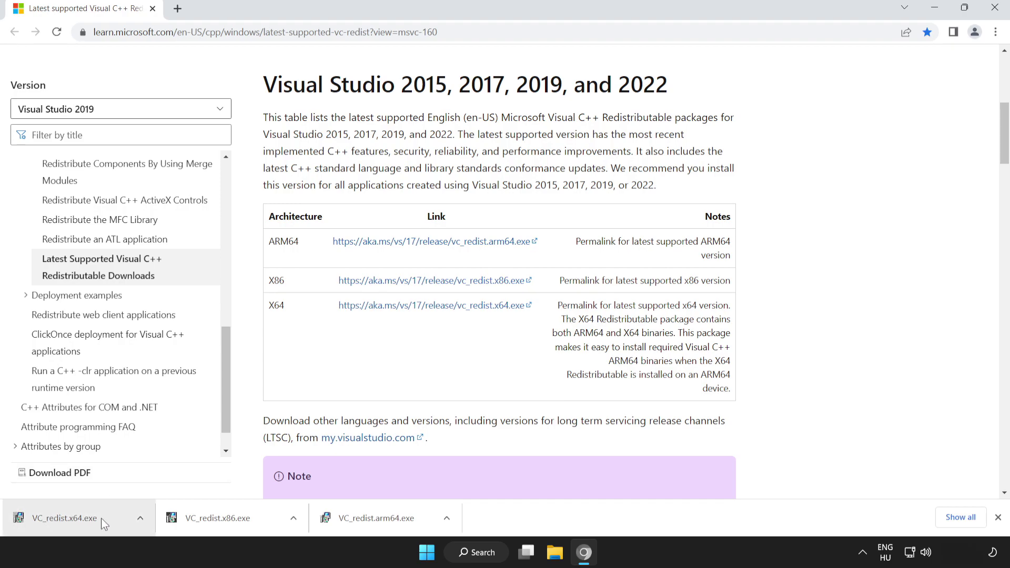
{"action": "left_click", "coordinate": [87, 519]}
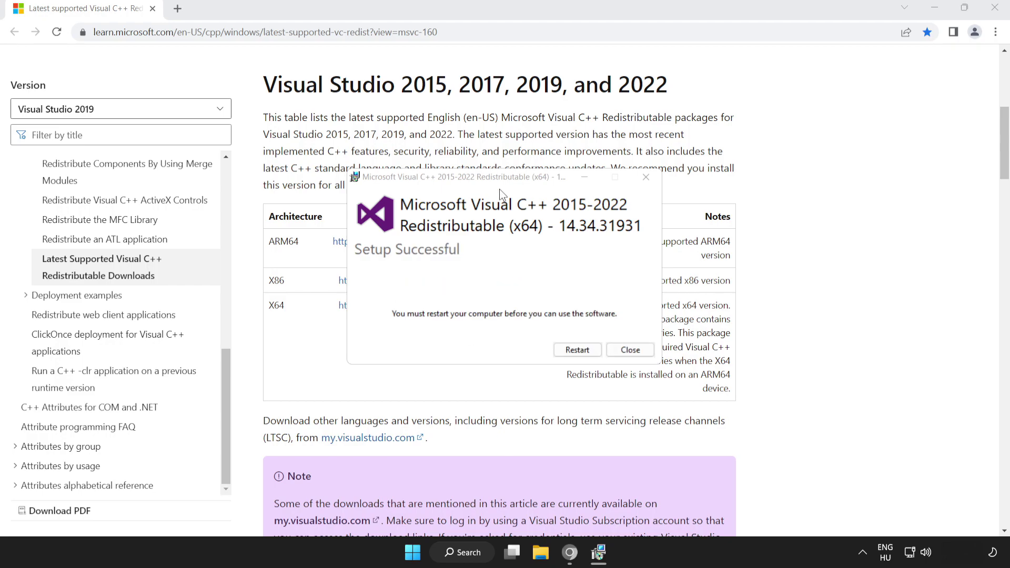
{"action": "left_click", "coordinate": [630, 349]}
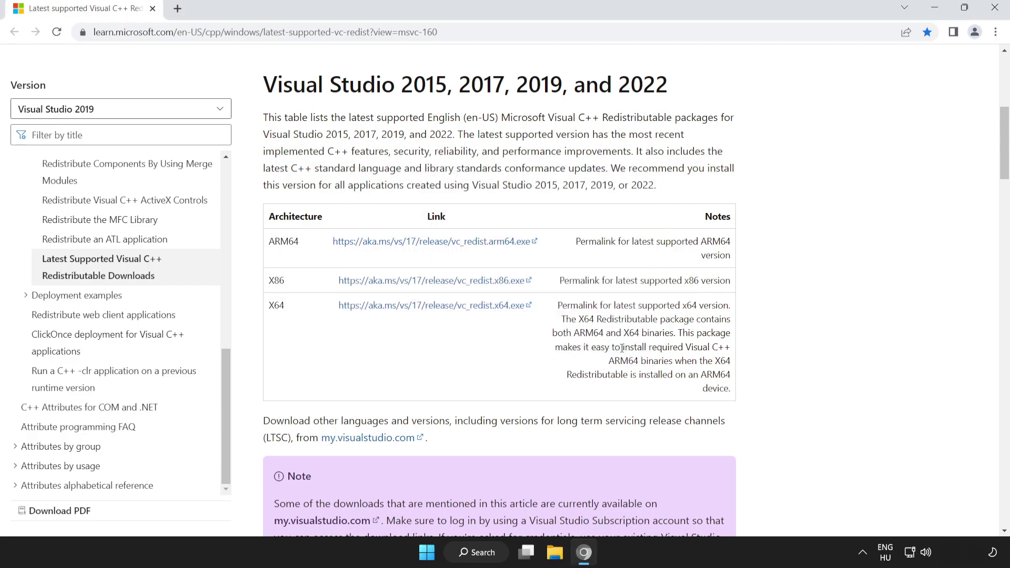
Close Chrome and bring up the Start menu power options with Restart
{"action": "left_click", "coordinate": [994, 9]}
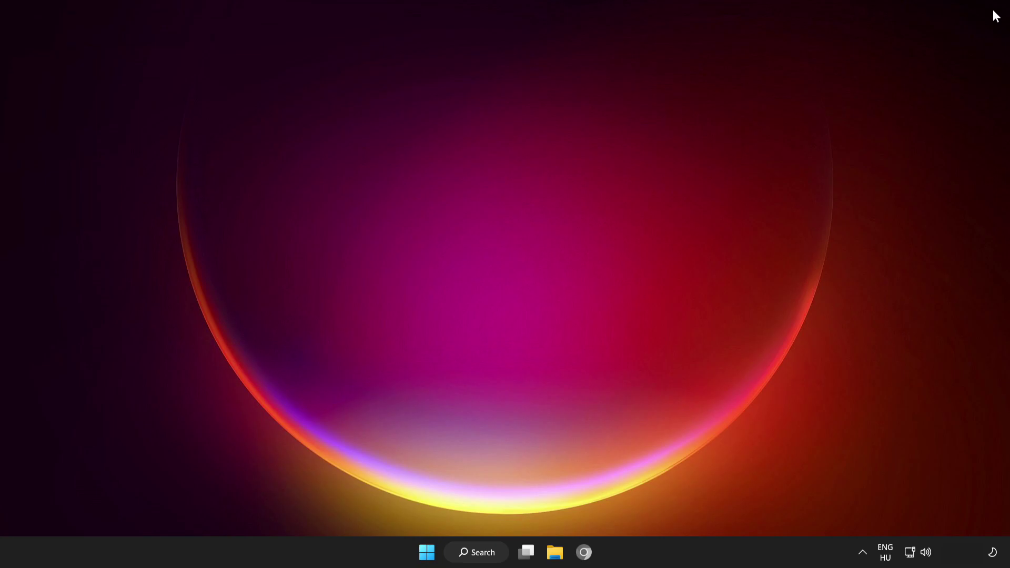
{"action": "left_click", "coordinate": [421, 547]}
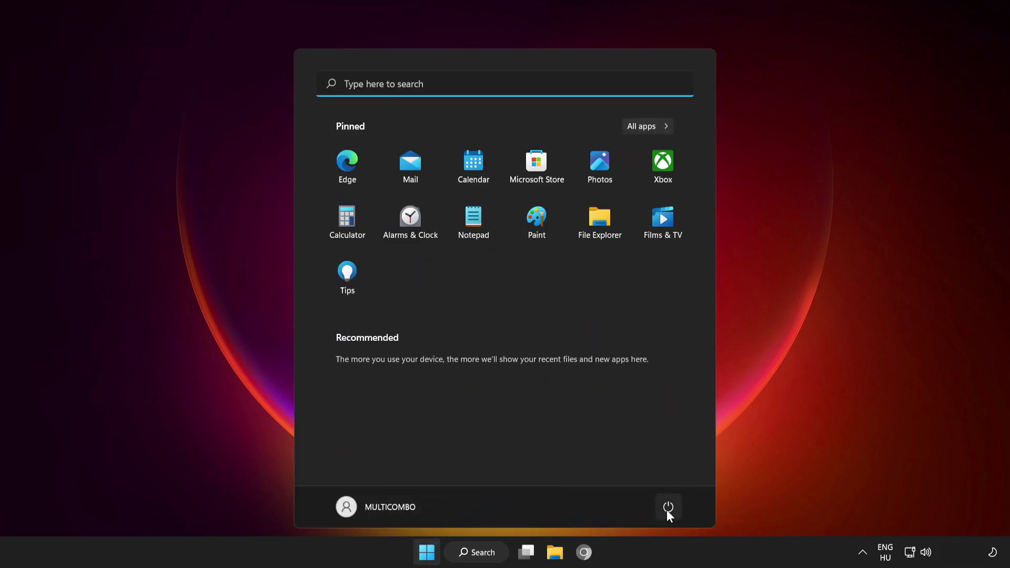
{"action": "left_click", "coordinate": [666, 508]}
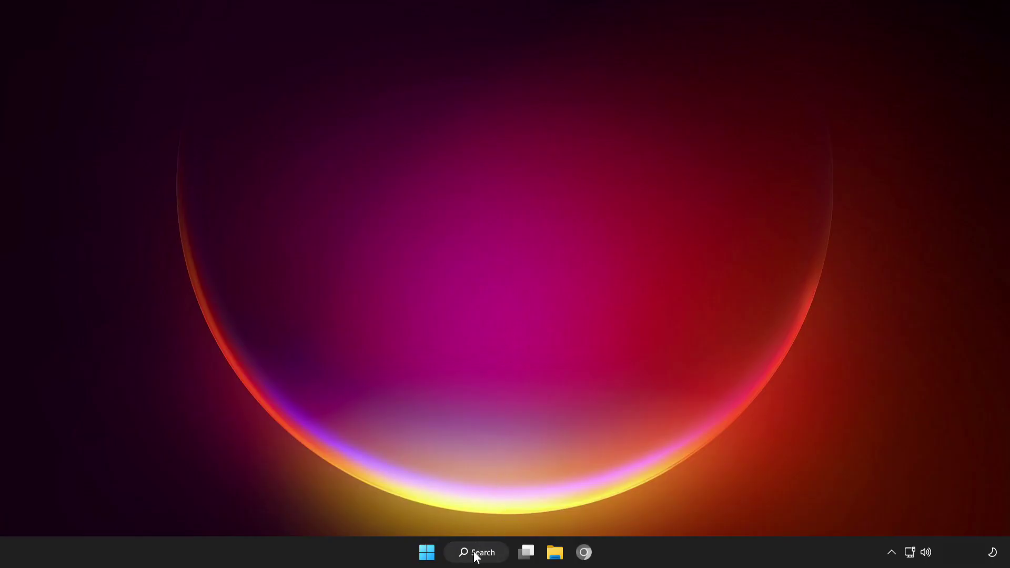
Search for cmd and run Command Prompt as administrator
{"action": "left_click", "coordinate": [476, 550]}
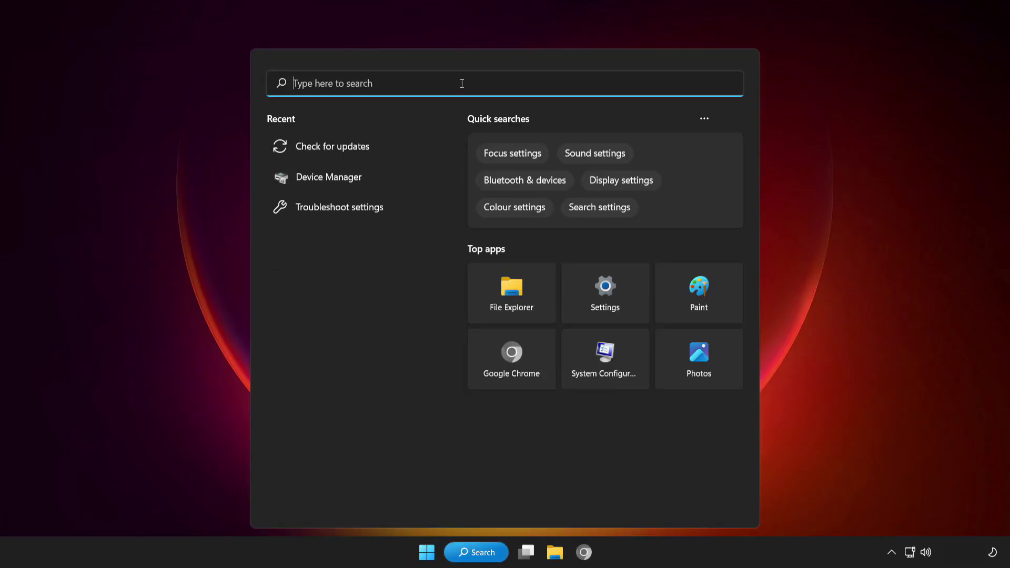
{"action": "type", "text": "cmd"}
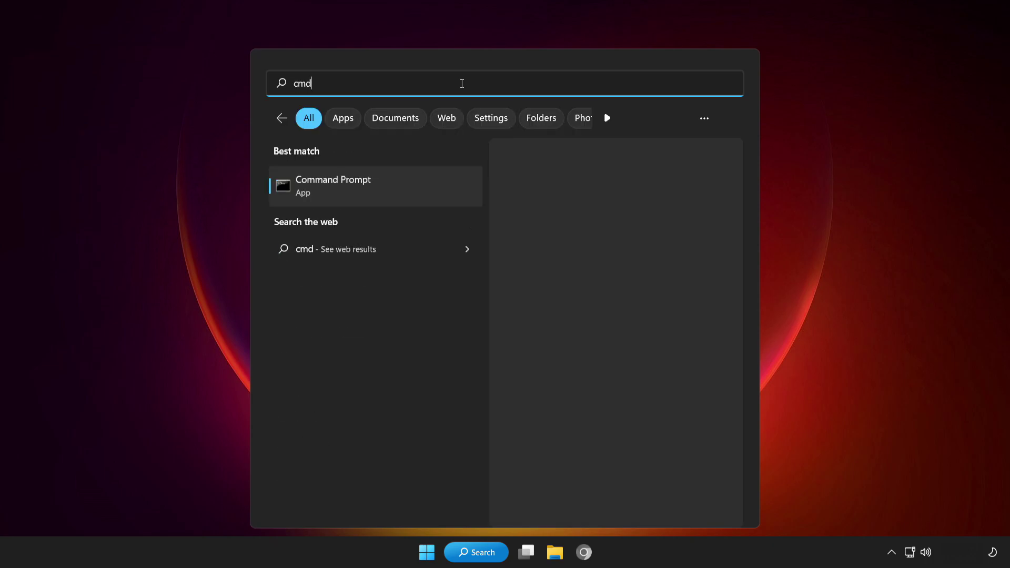
{"action": "right_click", "coordinate": [399, 194]}
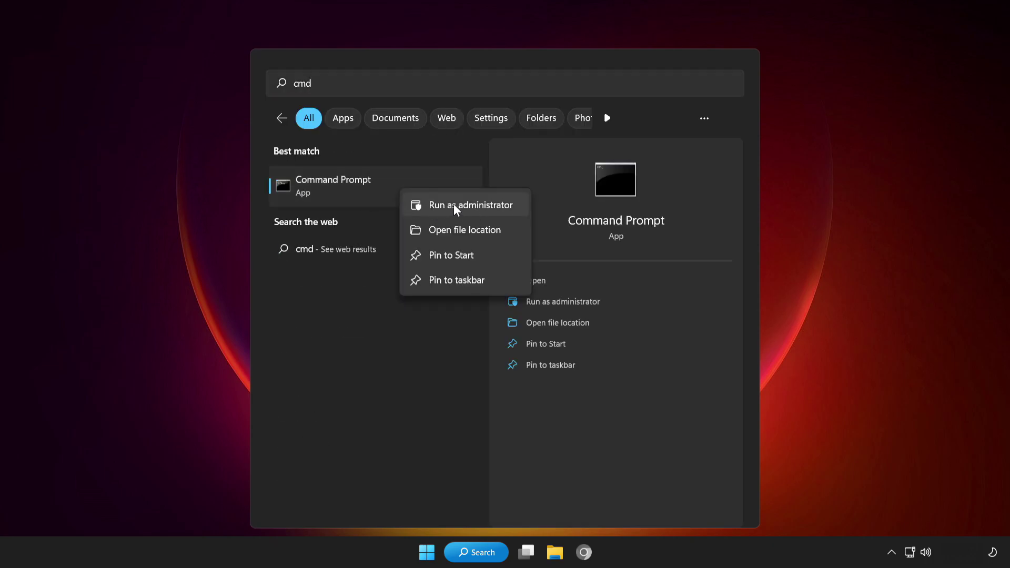
{"action": "left_click", "coordinate": [454, 204]}
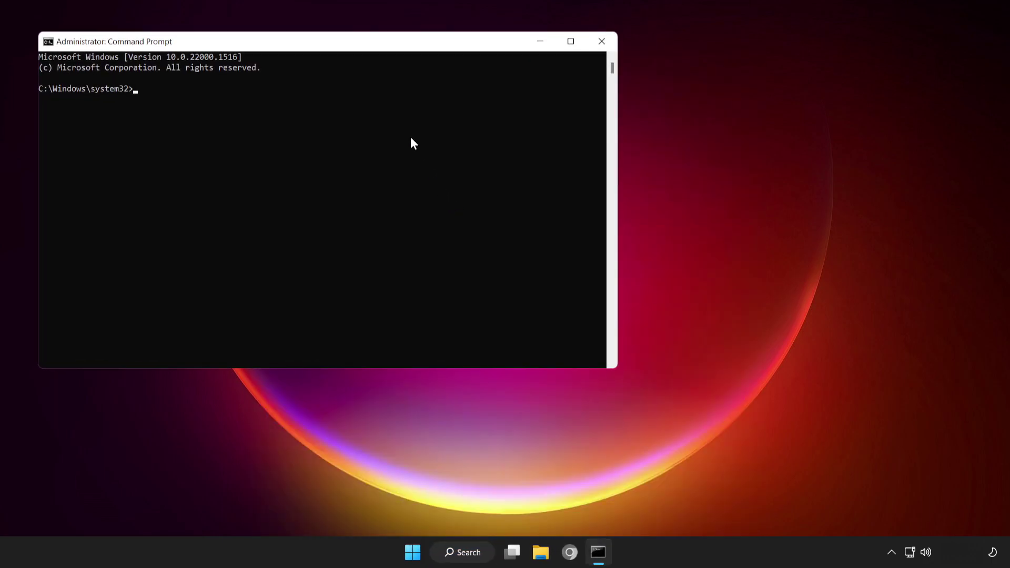
Run sfc /scannow in the elevated console until it reaches 100%, then close it
{"action": "left_click_drag", "start_coordinate": [370, 47], "coordinate": [551, 103]}
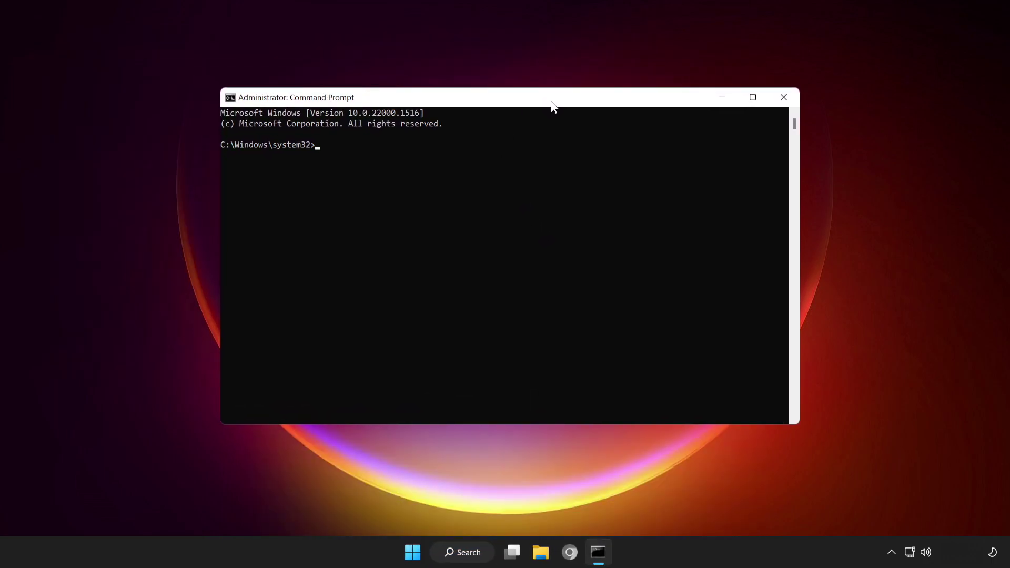
{"action": "type", "text": "sfc /scannow"}
{"action": "key", "text": "Return"}
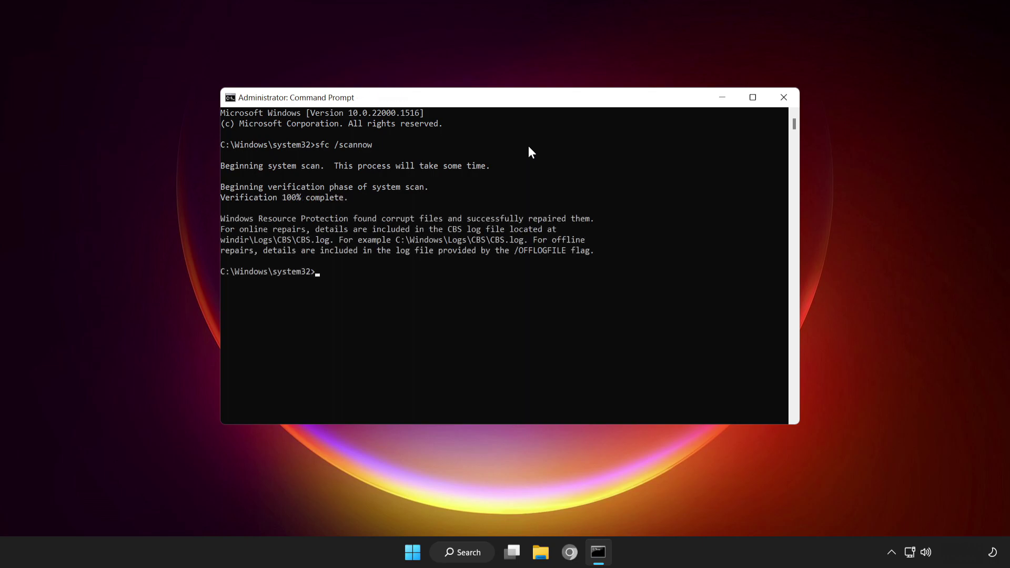
{"action": "left_click", "coordinate": [783, 97]}
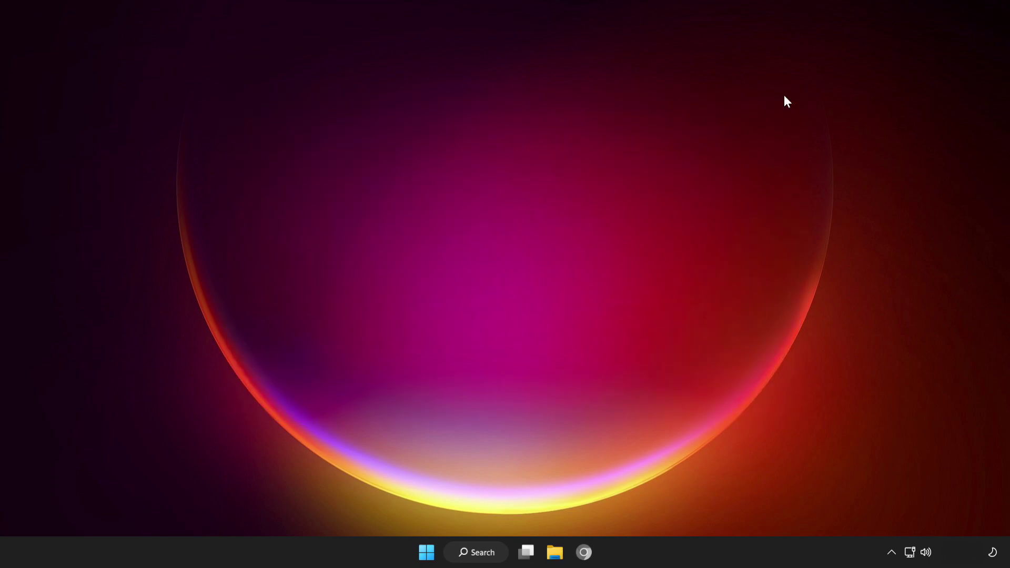
Search for 'windows security' and launch the Windows Security app from the results
{"action": "left_click", "coordinate": [481, 554]}
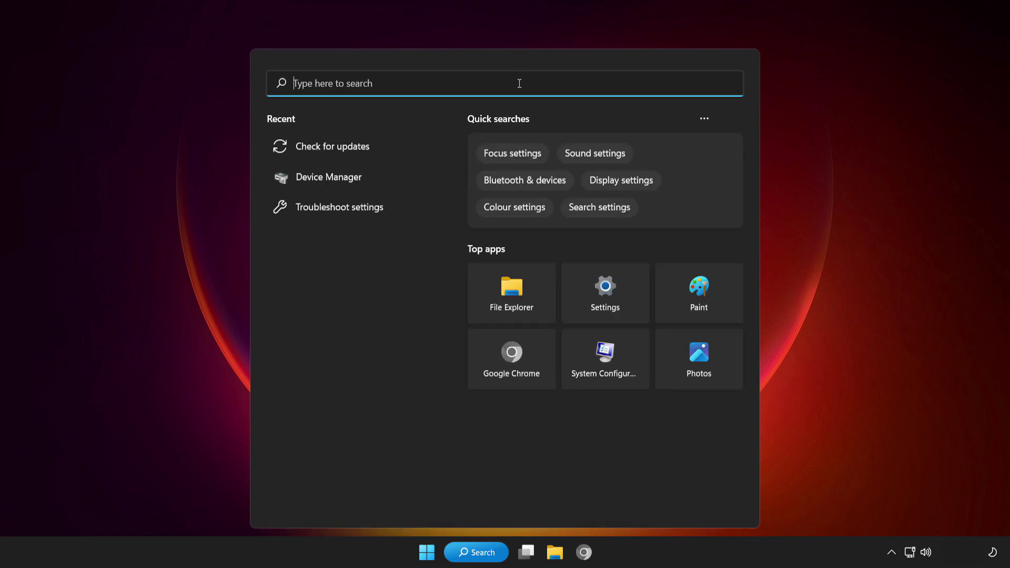
{"action": "type", "text": "windows "}
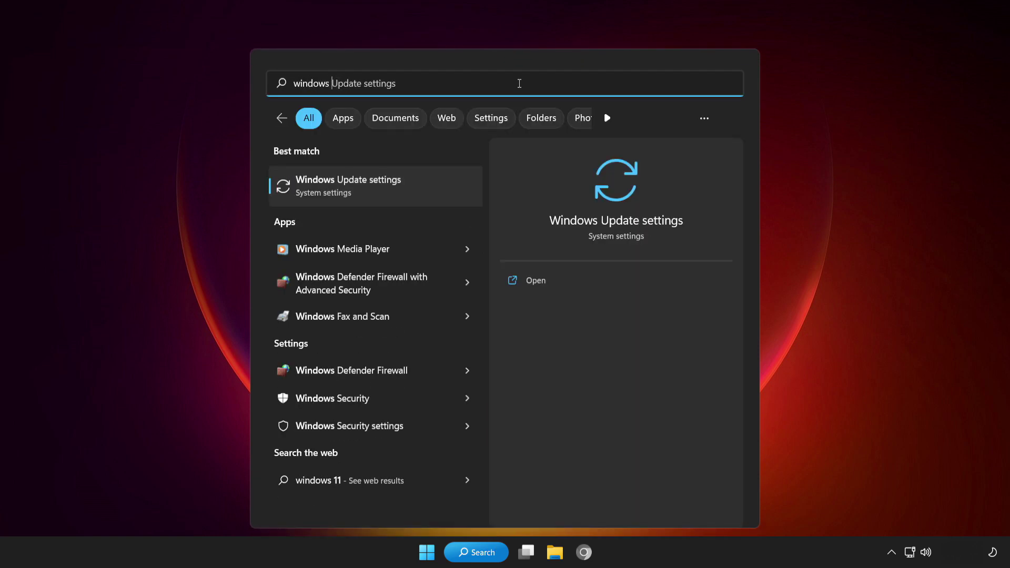
{"action": "type", "text": "securi"}
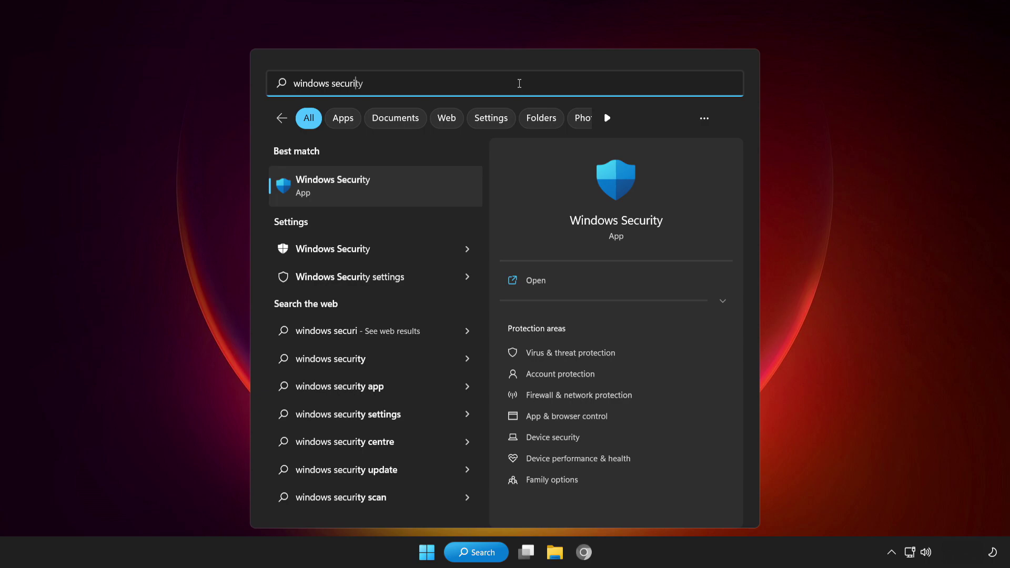
{"action": "type", "text": "ty"}
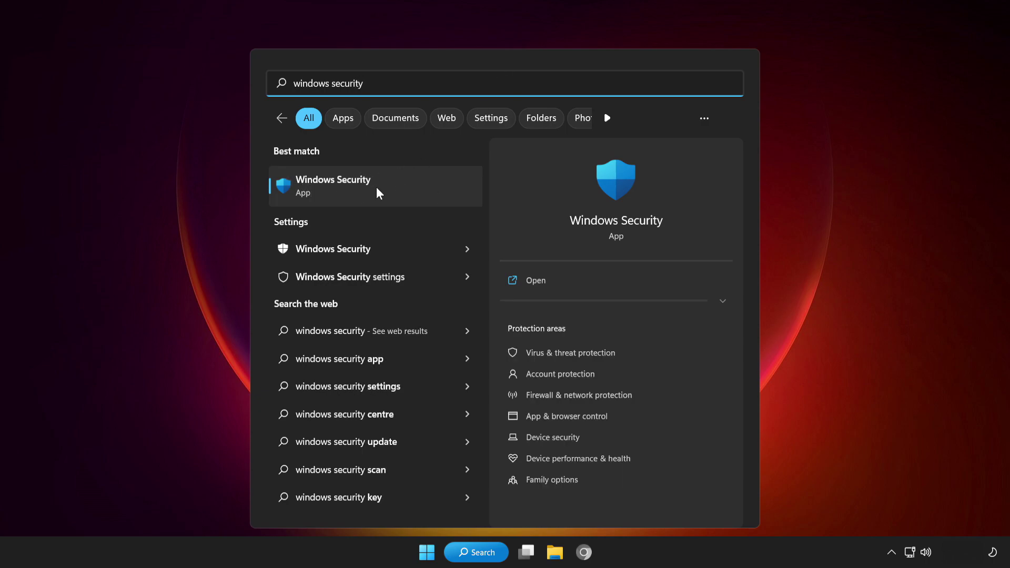
{"action": "left_click", "coordinate": [405, 182]}
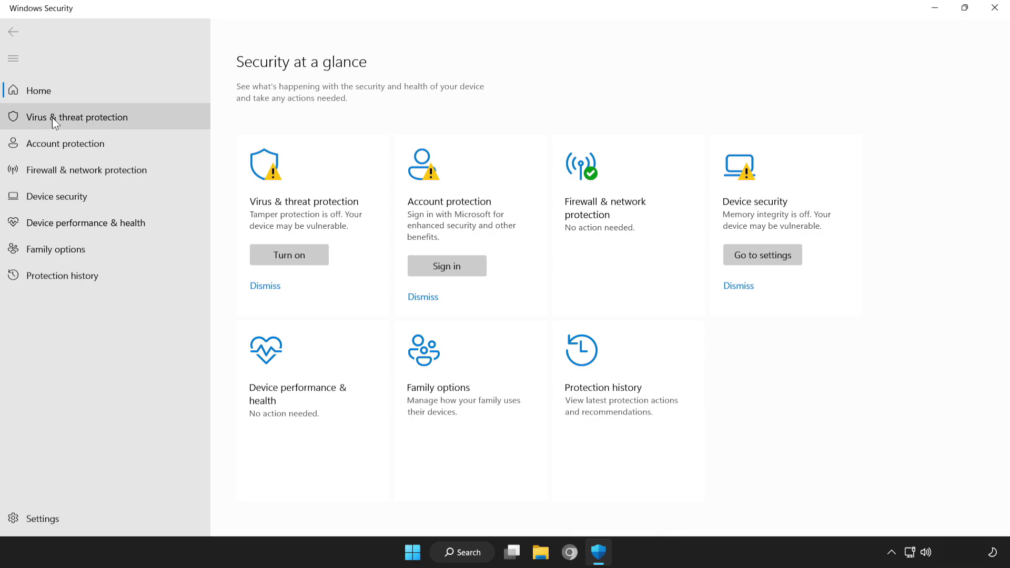
Go from Virus & threat protection to Manage settings, then to Add or remove exclusions
{"action": "left_click", "coordinate": [140, 117]}
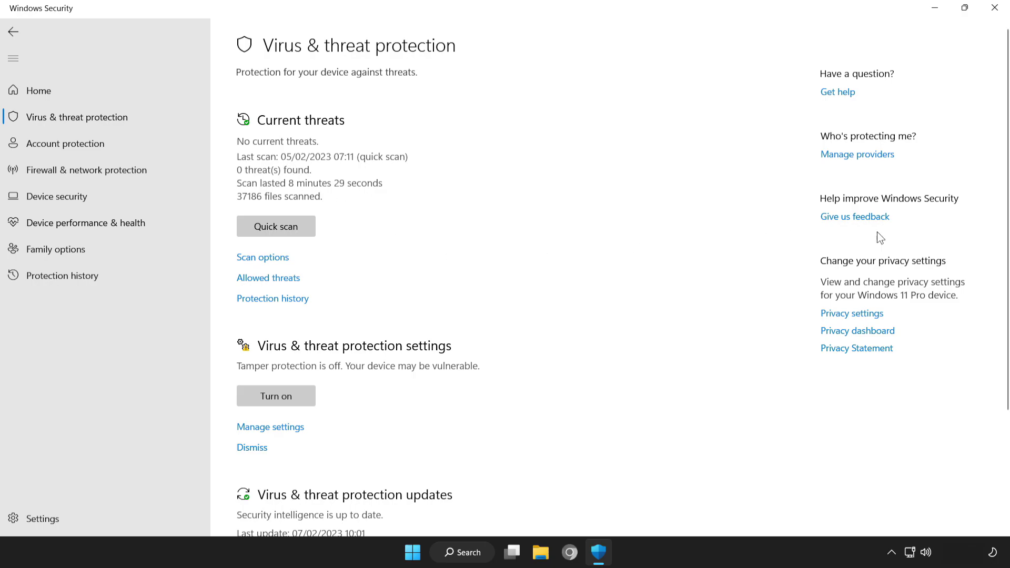
{"action": "scroll", "coordinate": [1008, 221], "scroll_direction": "down", "scroll_amount": 1}
{"action": "scroll", "coordinate": [1008, 220], "scroll_direction": "down", "scroll_amount": 3}
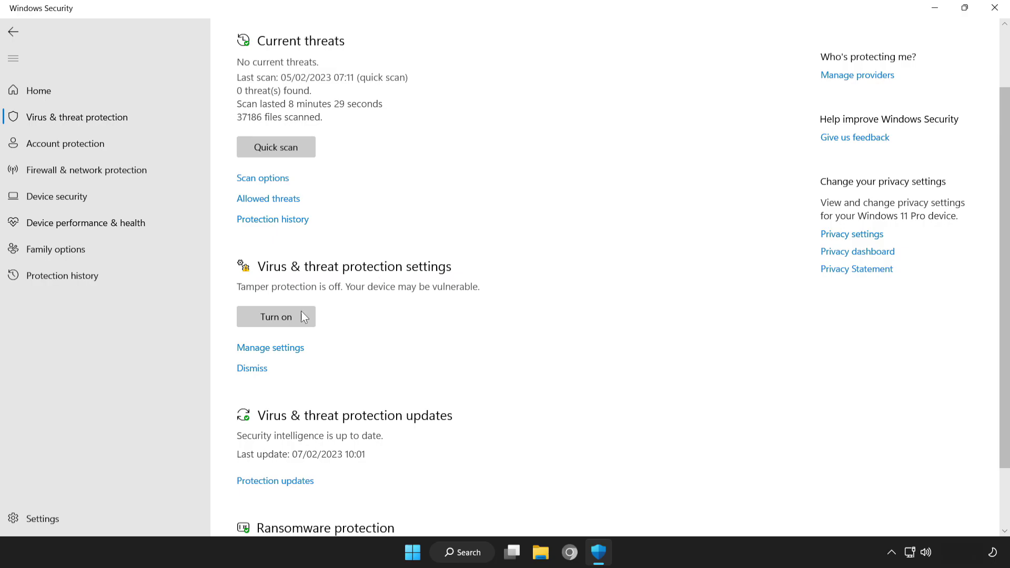
{"action": "left_click", "coordinate": [280, 348]}
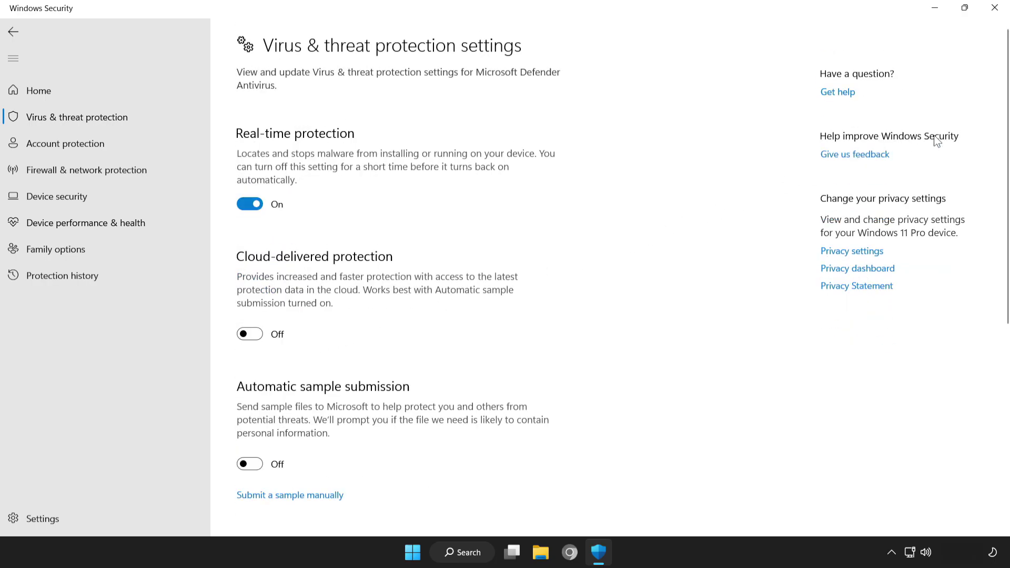
{"action": "left_click_drag", "start_coordinate": [1005, 138], "coordinate": [1006, 355]}
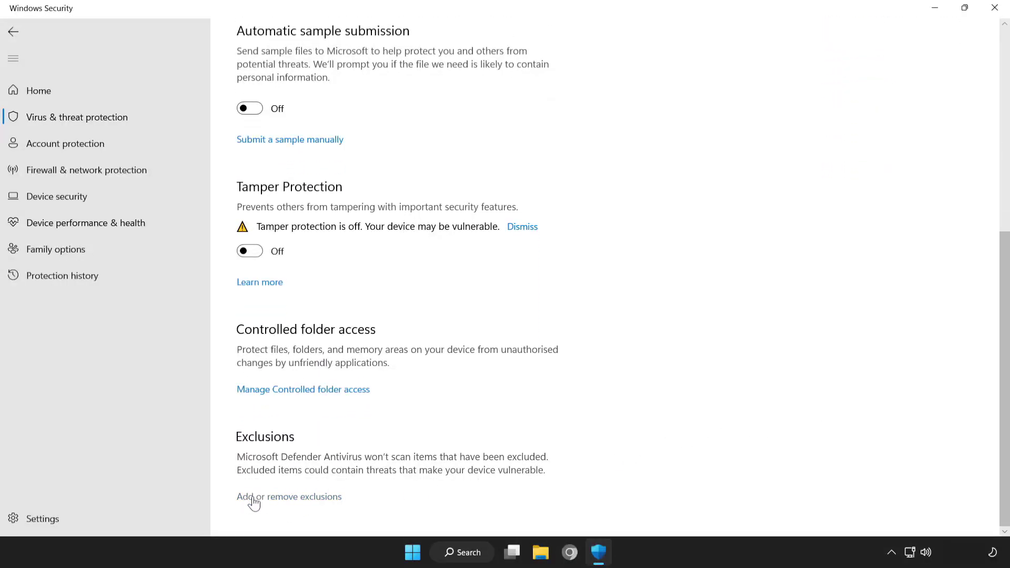
{"action": "left_click", "coordinate": [302, 498]}
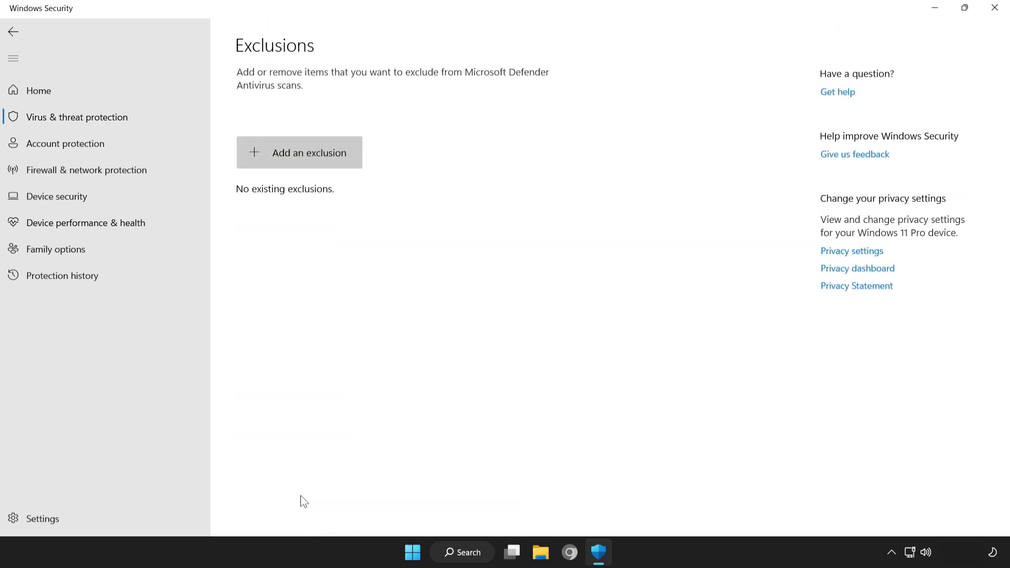
Exclude the NOT WORKING APP file from Defender scans, then close Windows Security
{"action": "left_click", "coordinate": [292, 154]}
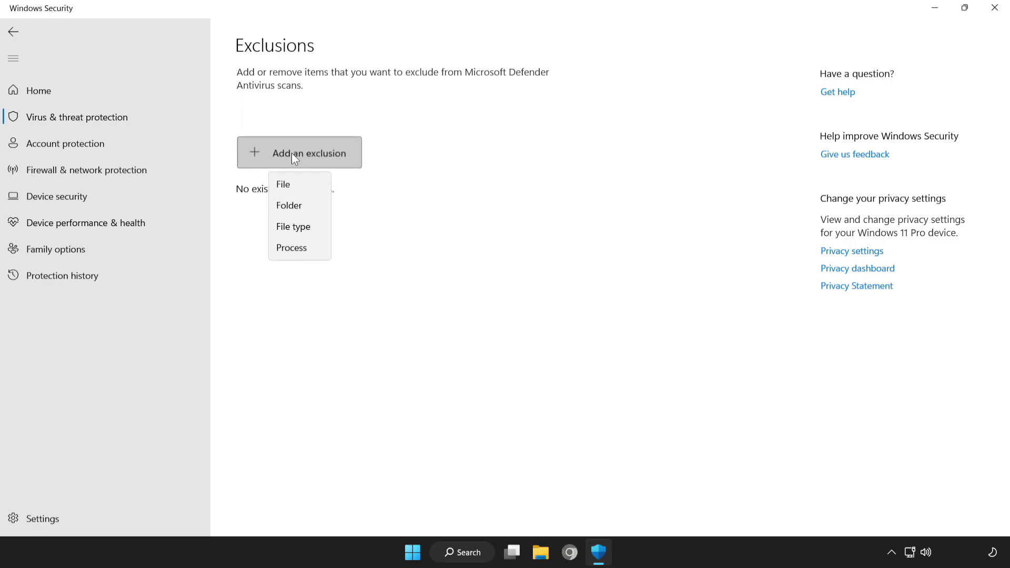
{"action": "left_click", "coordinate": [309, 187]}
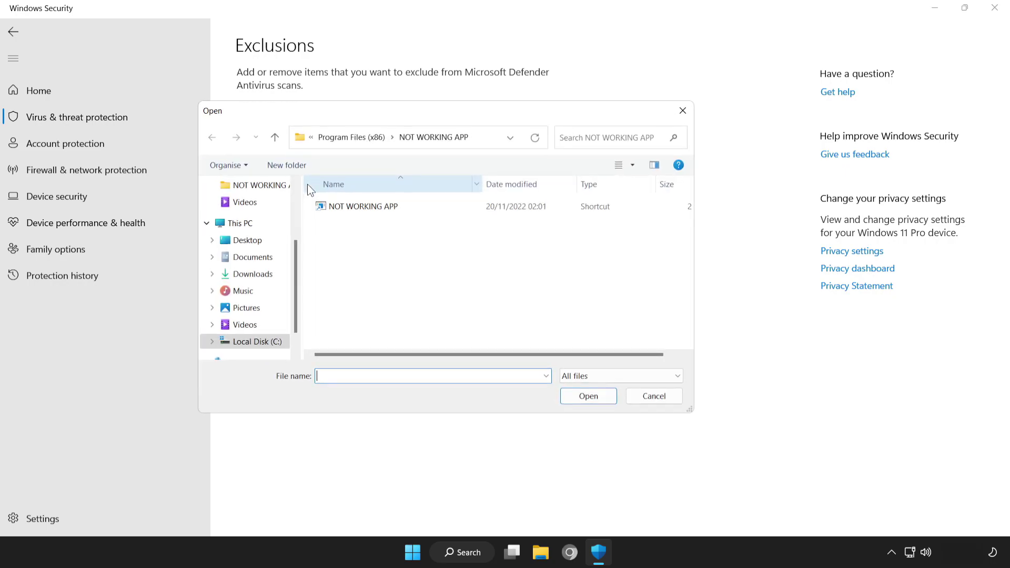
{"action": "left_click", "coordinate": [321, 205]}
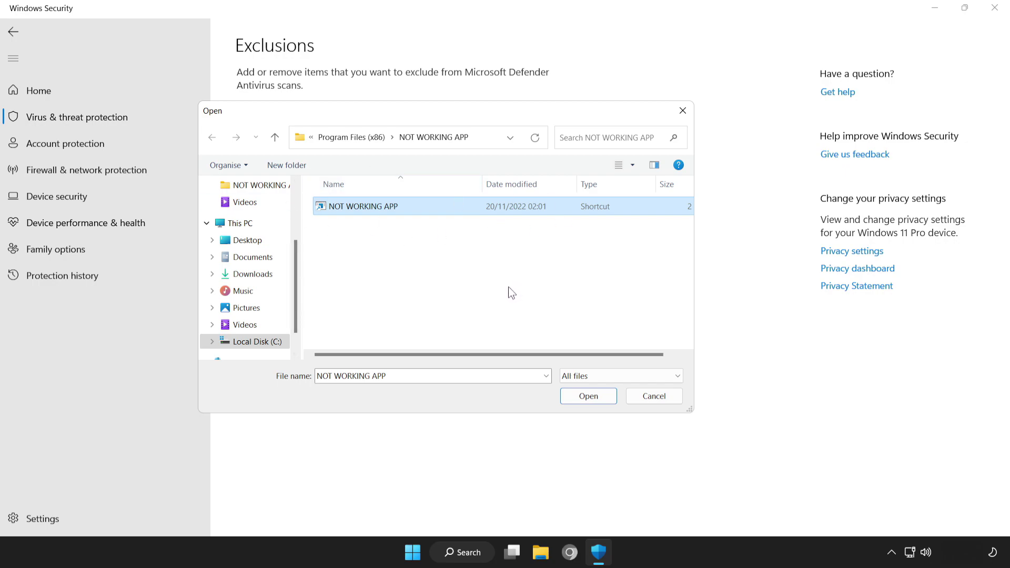
{"action": "left_click", "coordinate": [590, 397]}
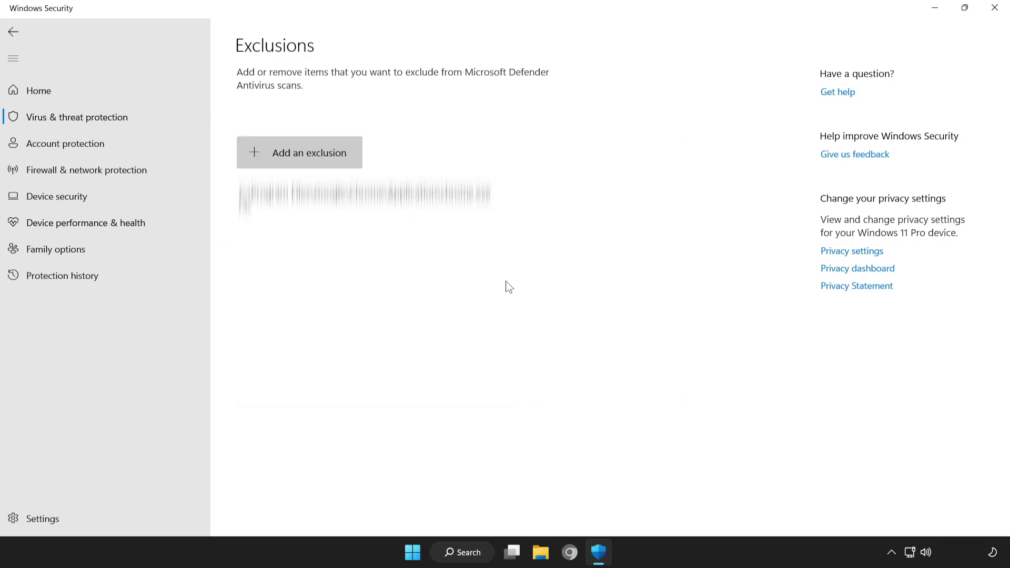
{"action": "left_click", "coordinate": [995, 10]}
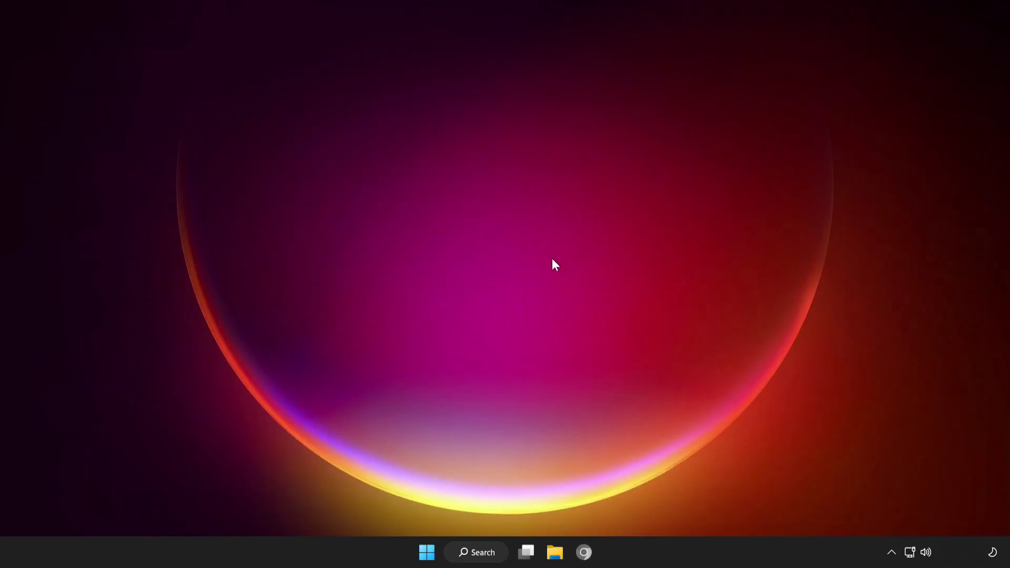